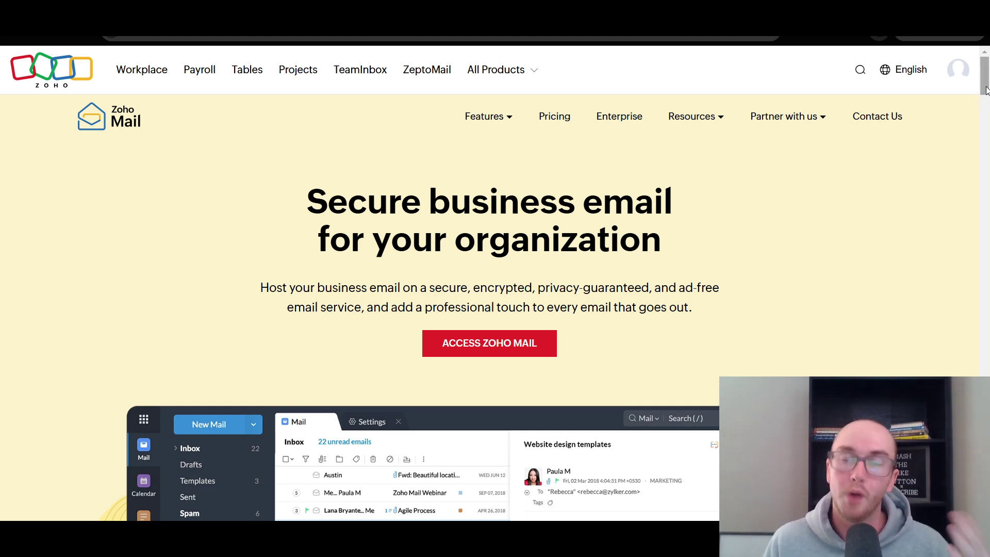
- Scroll the Zoho Mail homepage to the custom email addresses section and briefly highlight its description
left_click_drag(982, 82, 982, 87)
scroll(982, 87, "up", 1)
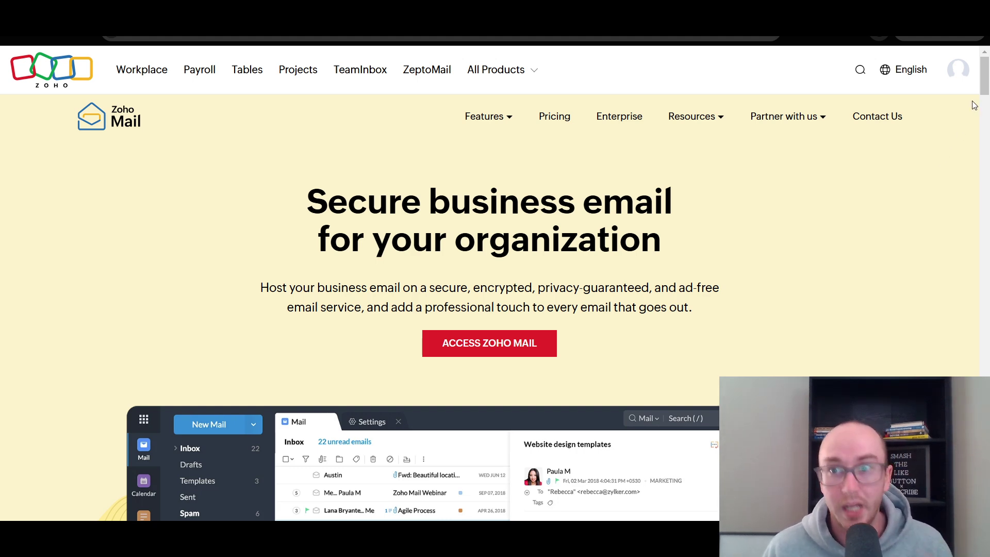
scroll(981, 103, "down", 5)
left_click_drag(981, 116, 980, 213)
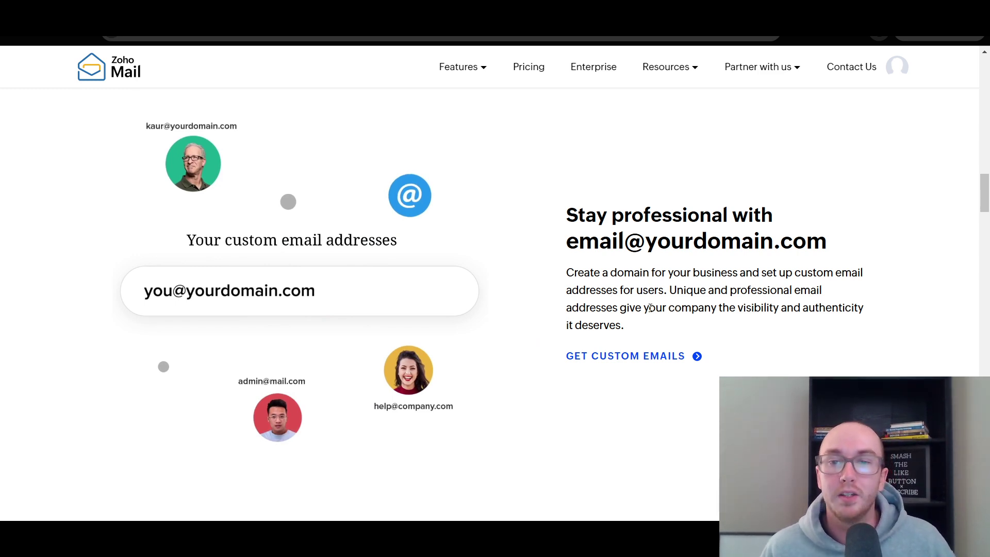
left_click_drag(659, 289, 756, 308)
left_click(789, 309)
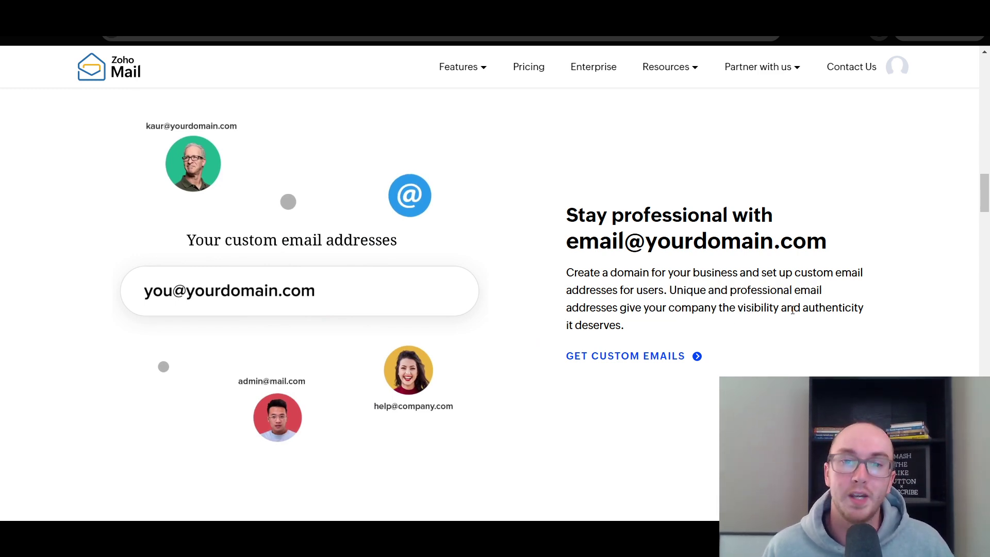
- Scroll on through the remaining homepage feature sections
scroll(543, 391, "down", 5)
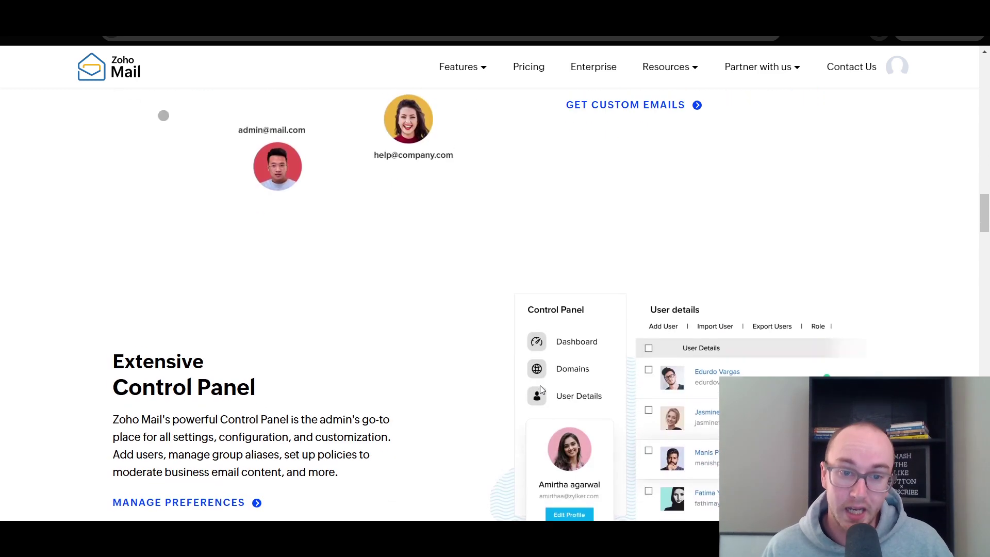
scroll(504, 409, "down", 1)
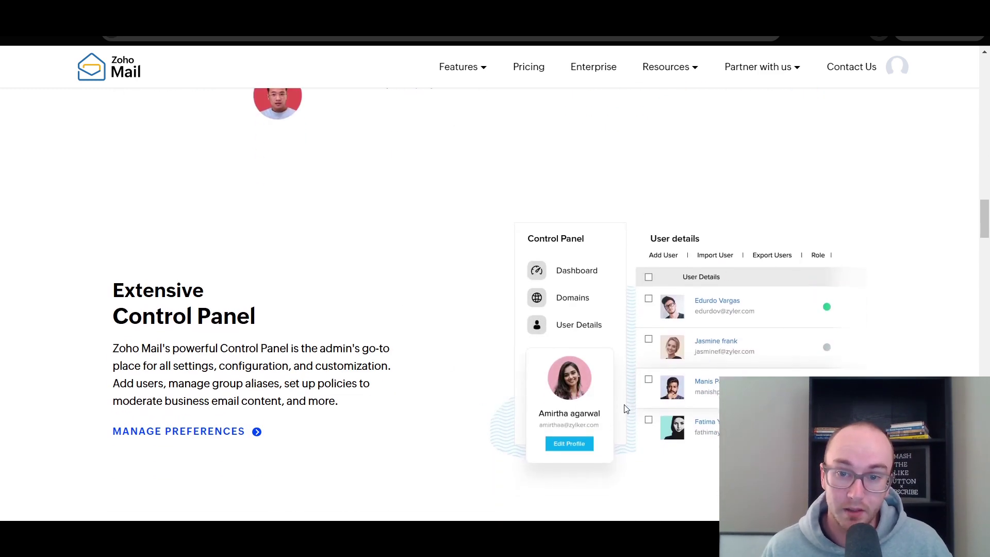
scroll(623, 410, "down", 1)
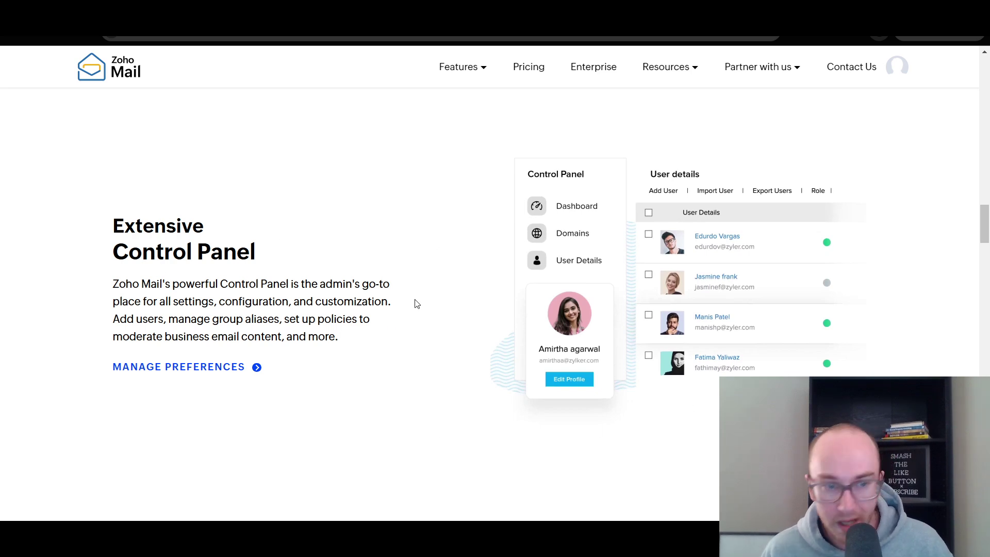
scroll(651, 242, "up", 1)
scroll(654, 247, "down", 1)
scroll(653, 247, "up", 1)
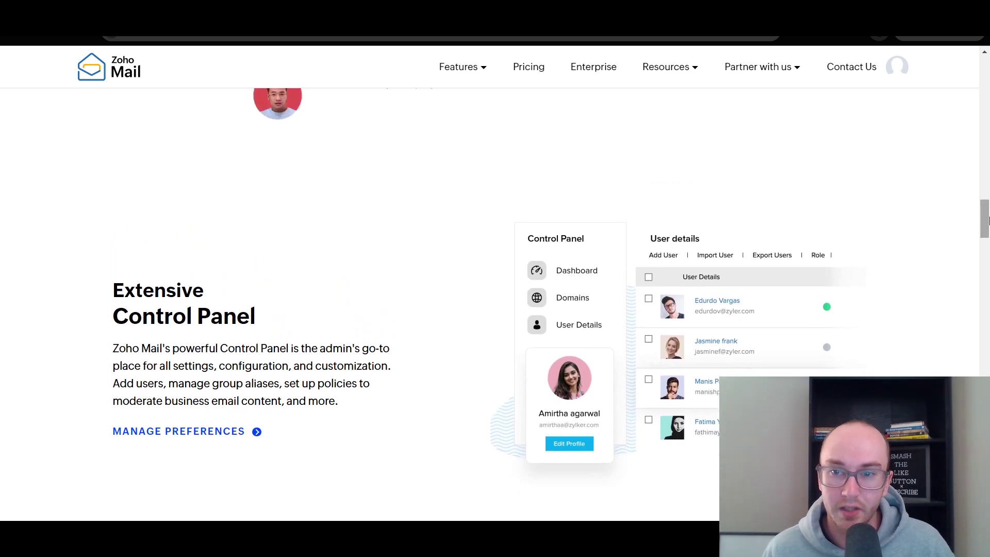
scroll(983, 230, "down", 2)
left_click_drag(985, 230, 985, 260)
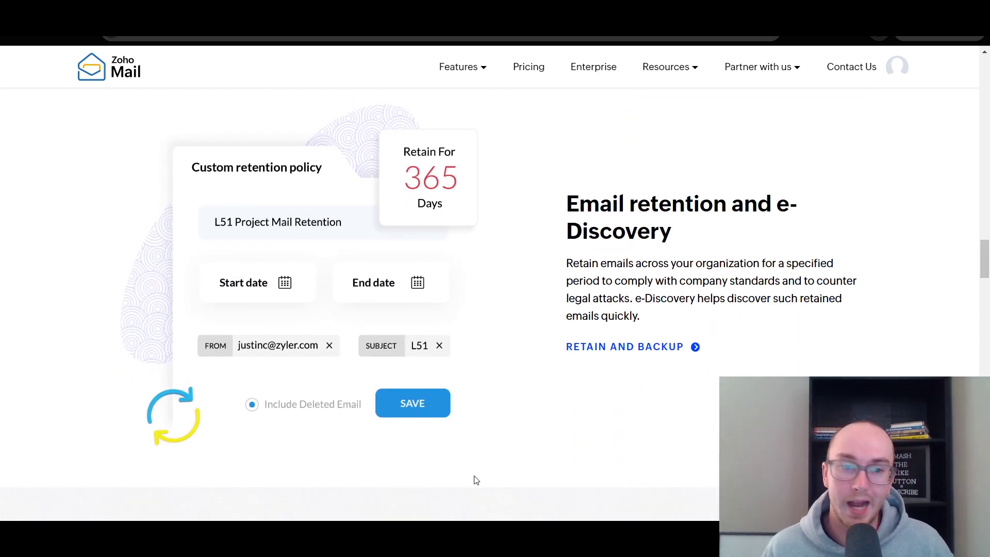
left_click_drag(985, 259, 986, 294)
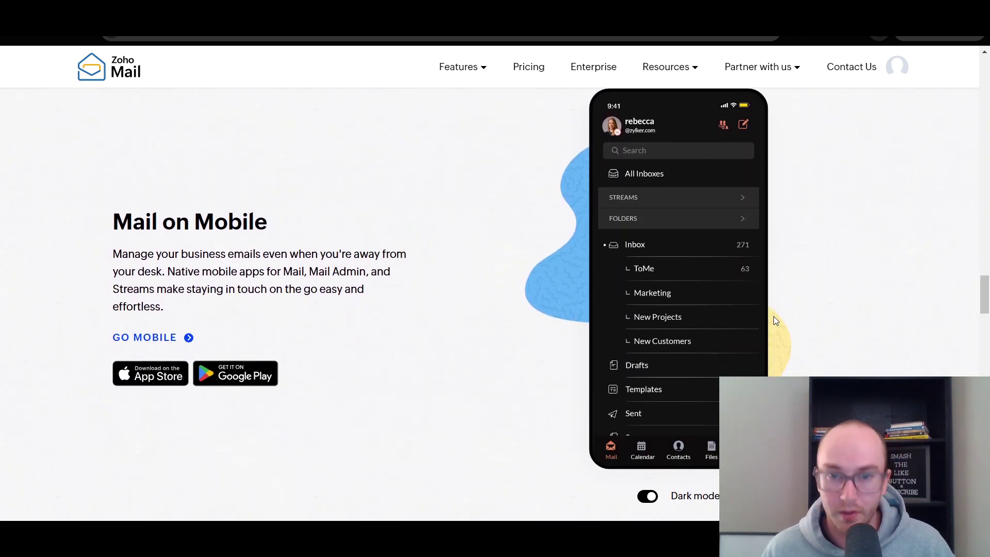
left_click_drag(986, 307, 985, 77)
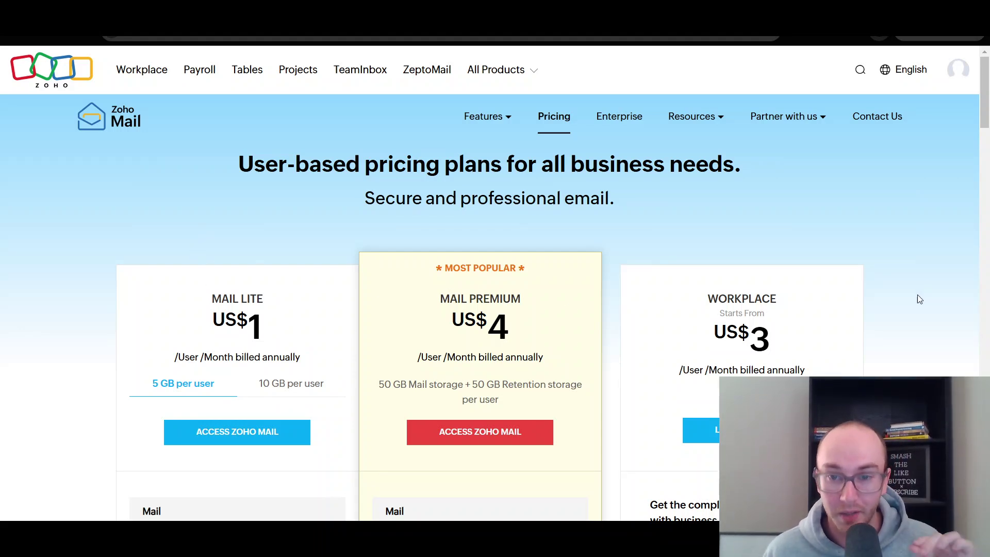
scroll(919, 299, "down", 3)
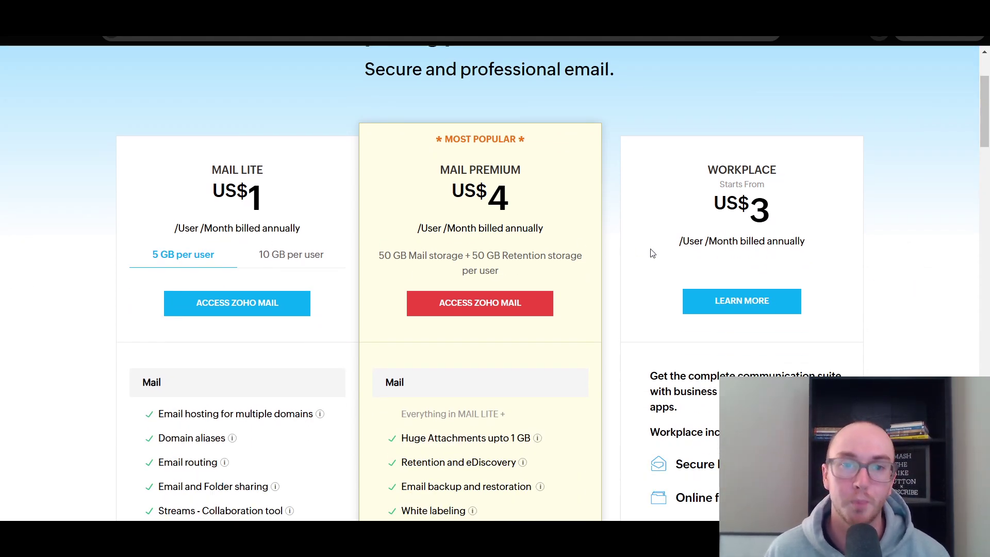
scroll(613, 232, "up", 3)
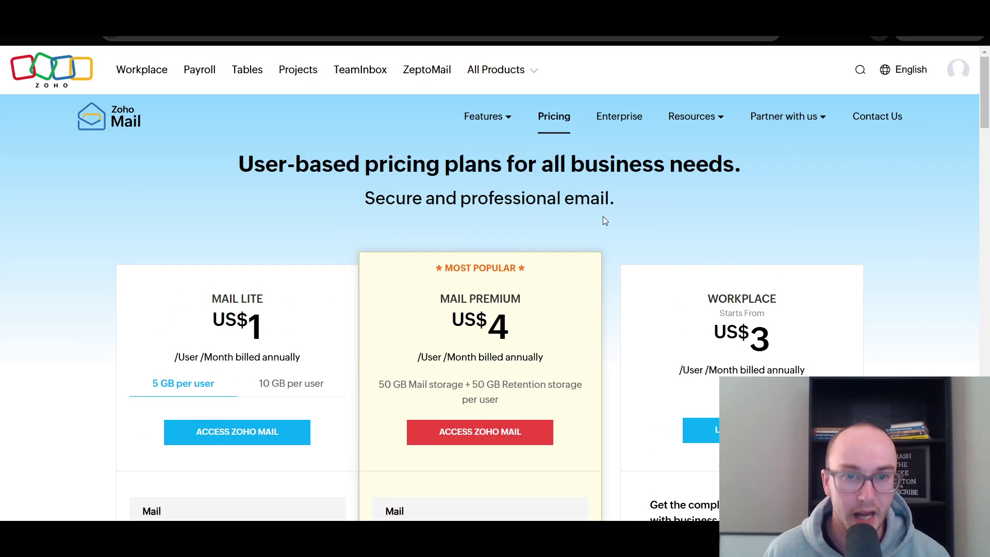
scroll(984, 134, "down", 3)
left_click_drag(985, 142, 974, 304)
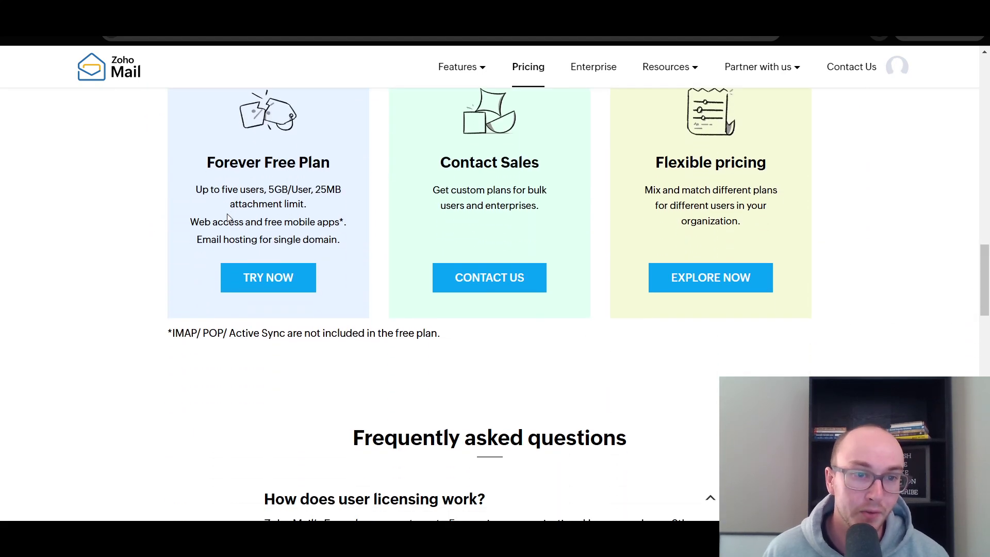
scroll(244, 196, "up", 1)
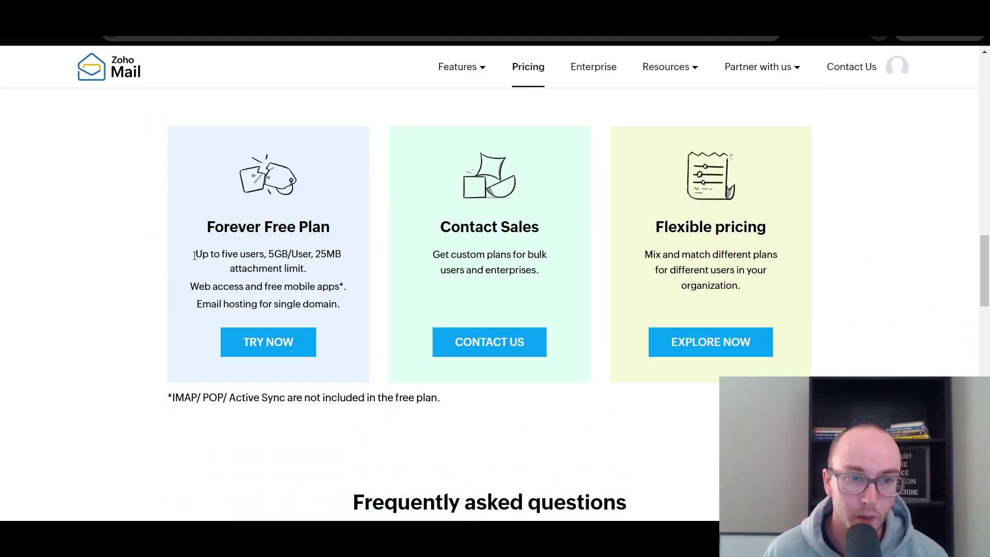
left_click_drag(198, 254, 287, 279)
left_click(275, 257)
left_click(317, 254)
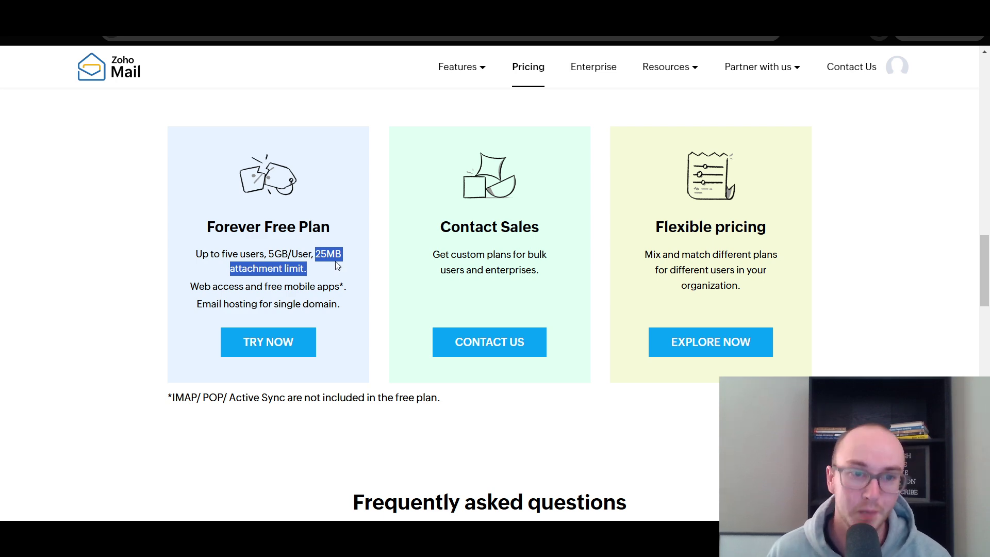
left_click(323, 269)
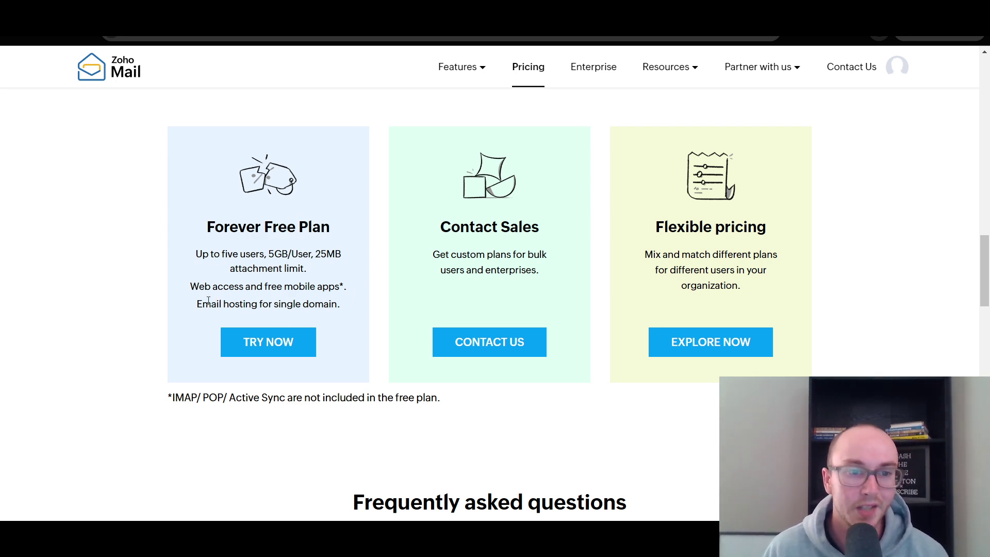
left_click_drag(188, 290, 340, 291)
left_click(346, 291)
left_click_drag(181, 306, 362, 305)
left_click(361, 328)
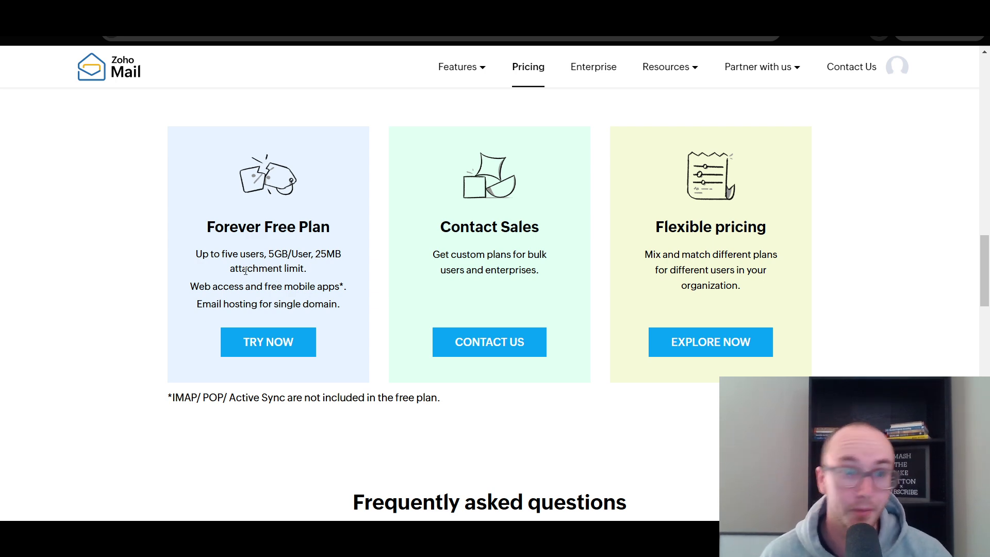
left_click_drag(194, 255, 284, 281)
left_click(286, 281)
left_click_drag(193, 256, 286, 272)
left_click(301, 296)
scroll(289, 313, "up", 1)
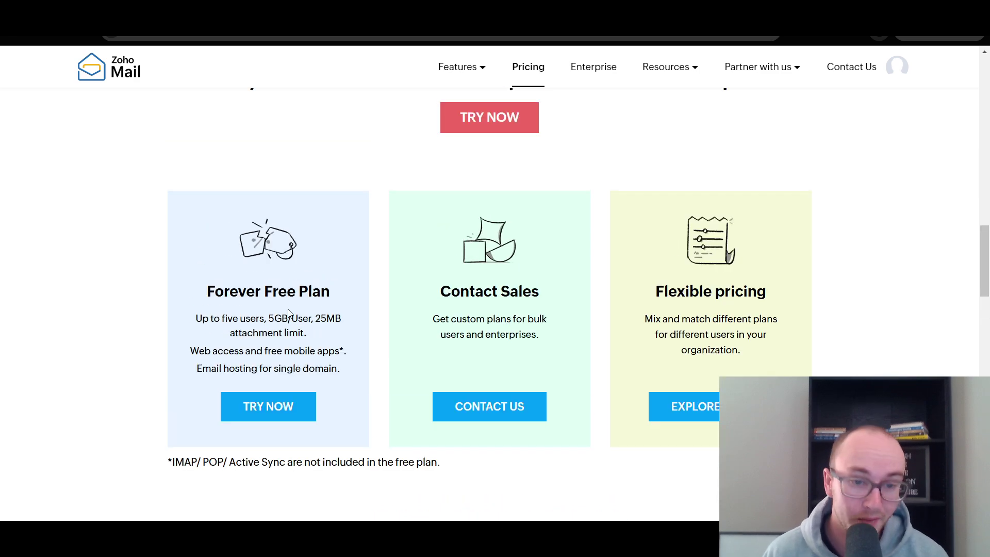
scroll(289, 307, "up", 10)
scroll(288, 308, "up", 8)
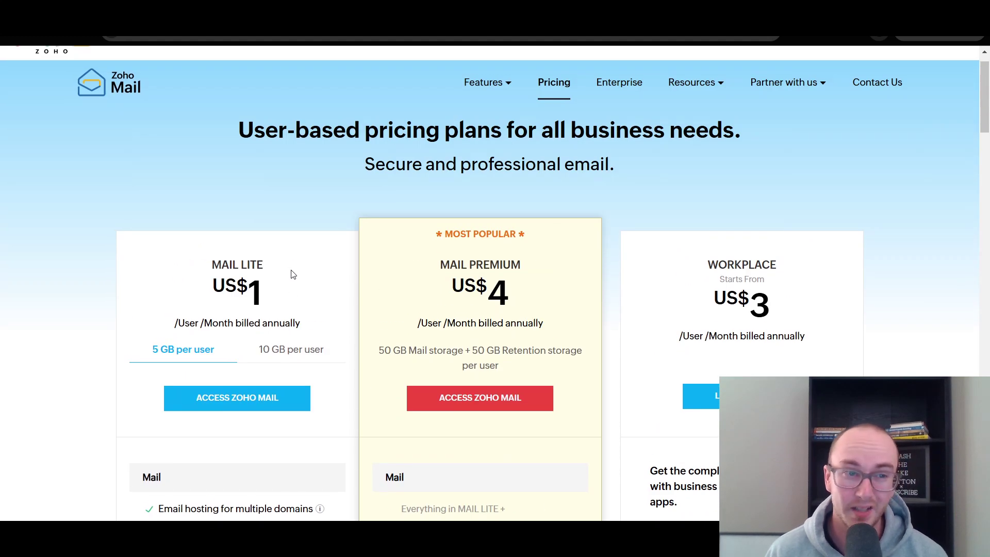
scroll(292, 274, "up", 1)
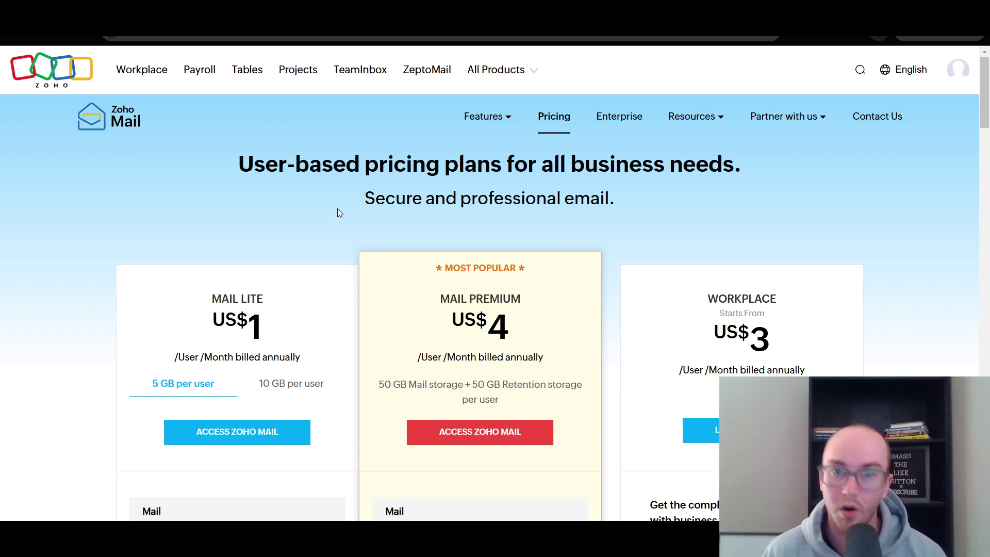
scroll(338, 206, "down", 15)
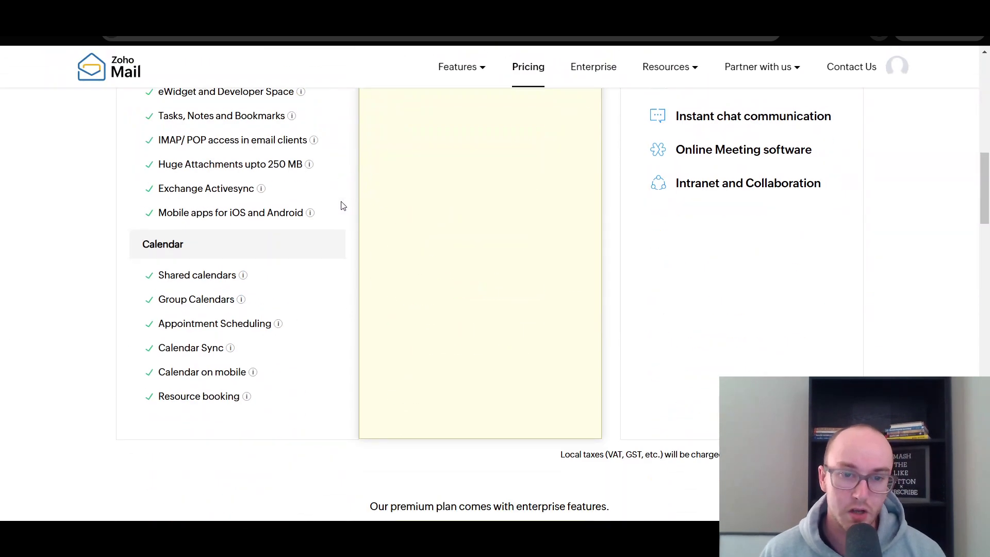
scroll(320, 443, "down", 5)
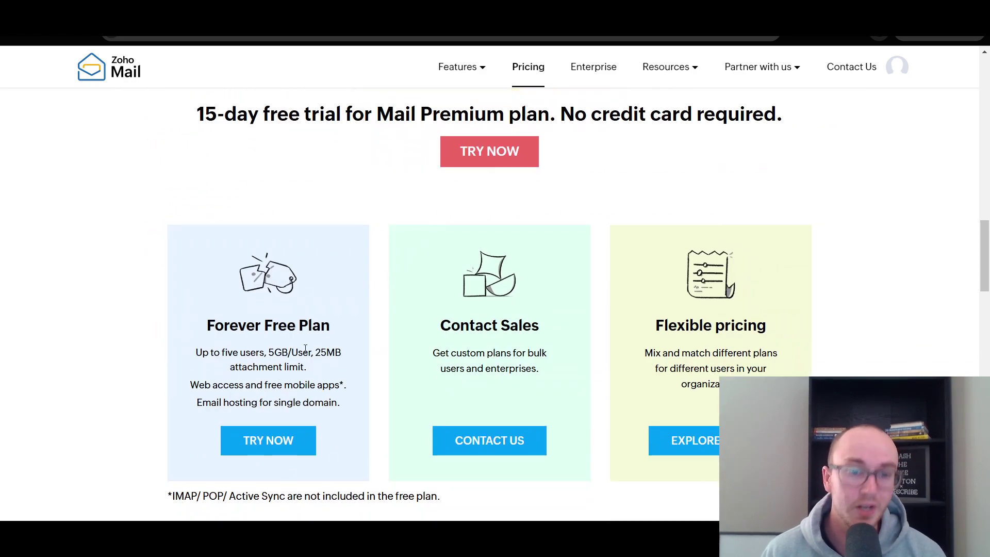
scroll(310, 357, "up", 11)
scroll(311, 356, "up", 10)
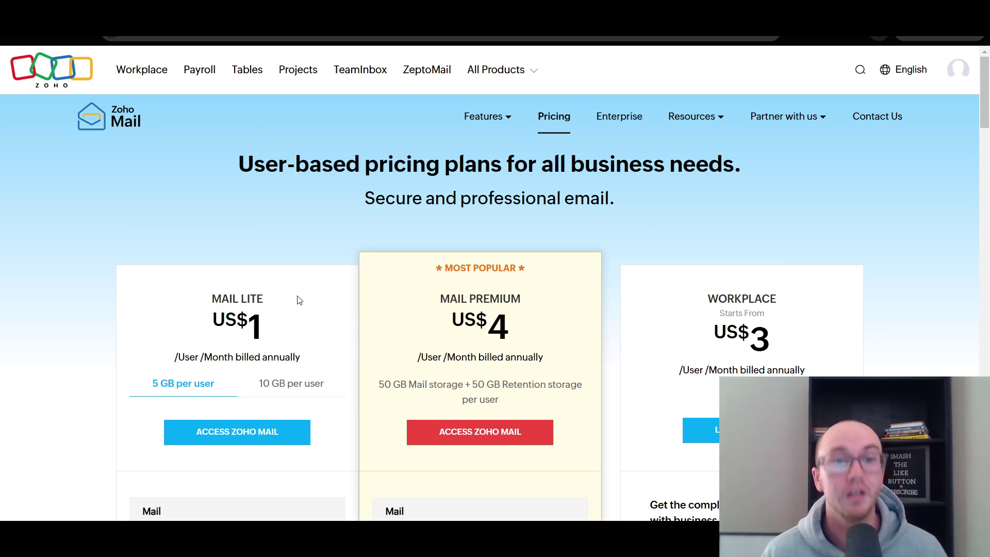
scroll(296, 293, "down", 3)
scroll(297, 295, "up", 3)
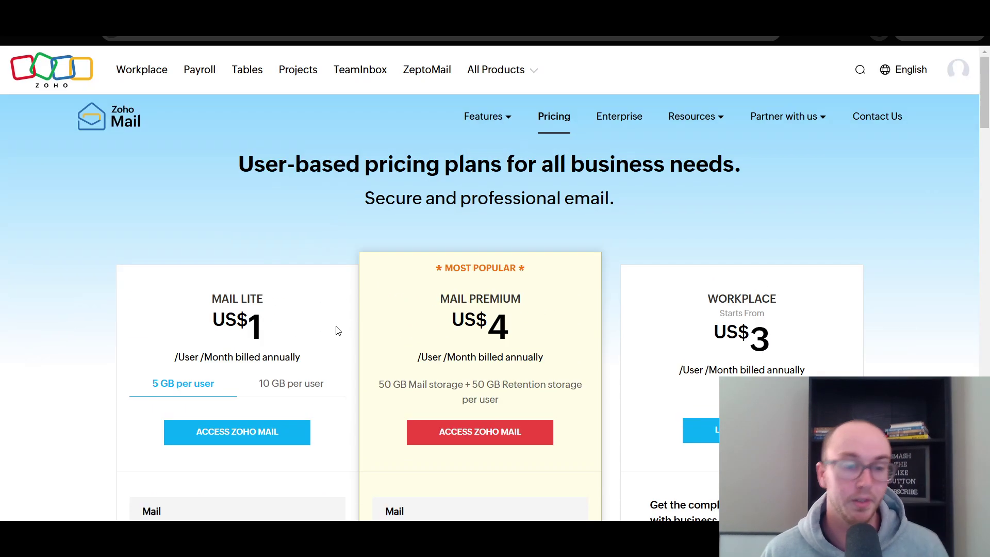
scroll(985, 160, "down", 3)
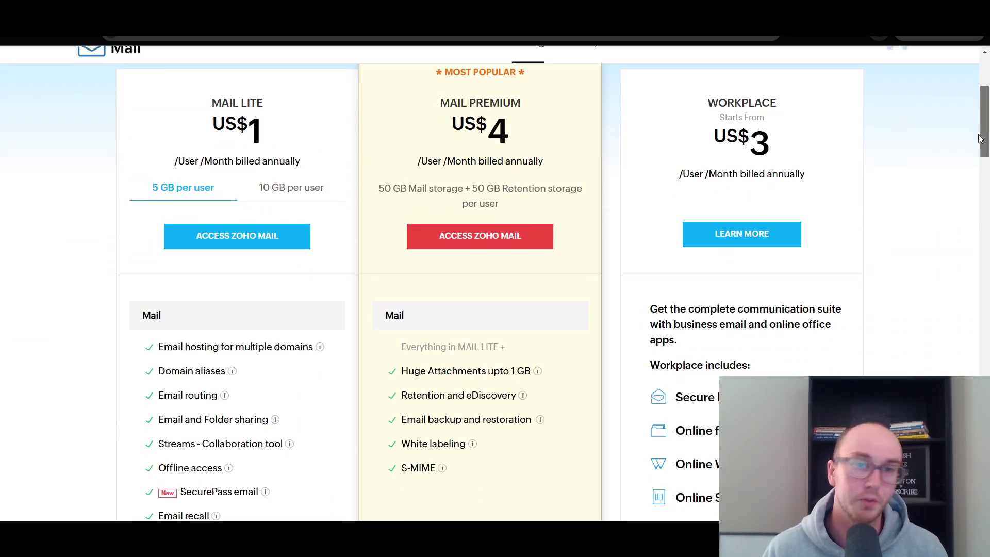
left_click_drag(980, 138, 956, 154)
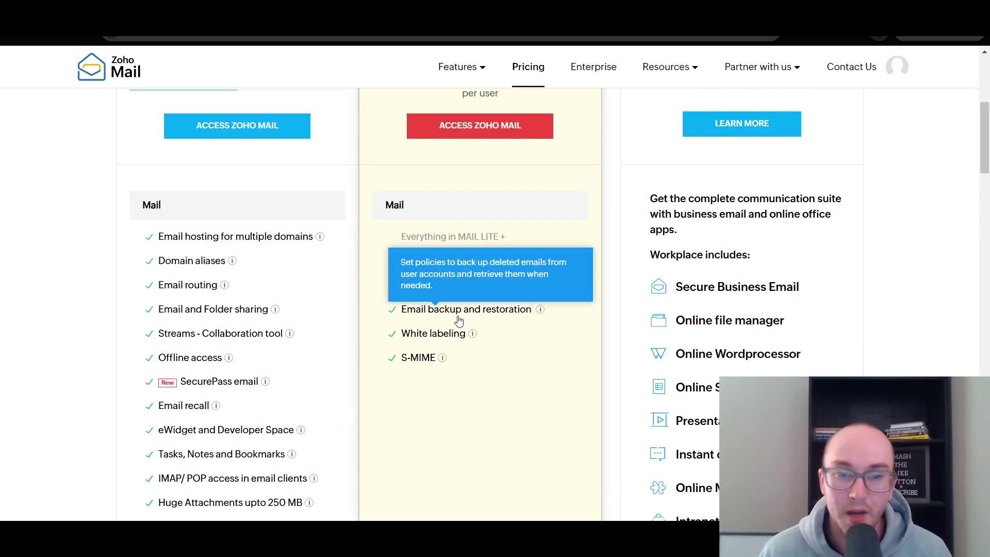
mouse_move(149, 284)
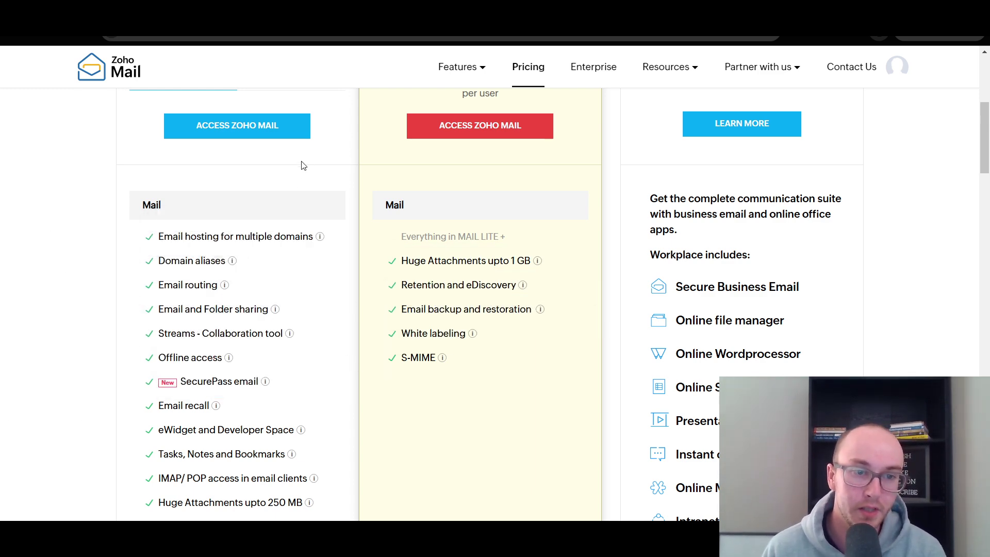
scroll(96, 332, "down", 1)
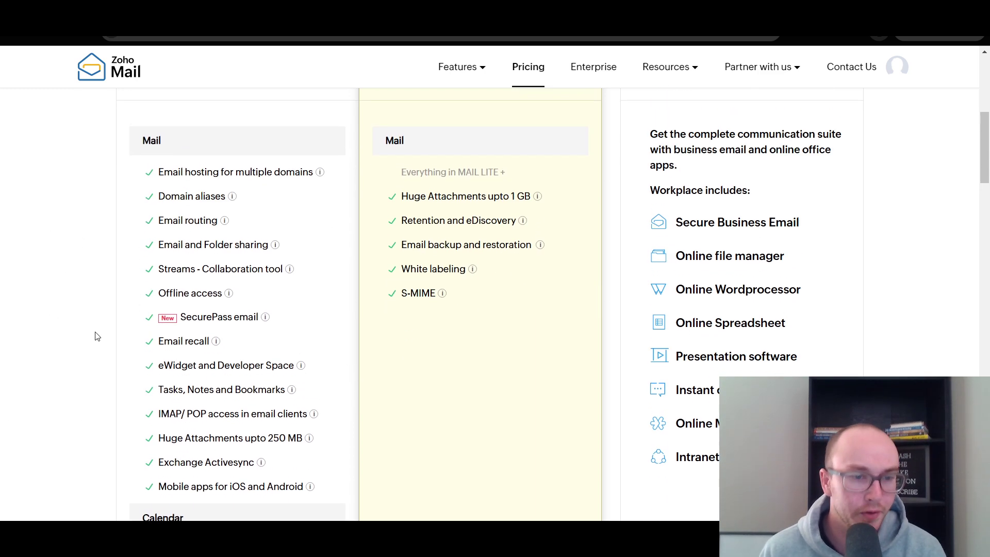
scroll(94, 337, "down", 3)
scroll(94, 336, "down", 1)
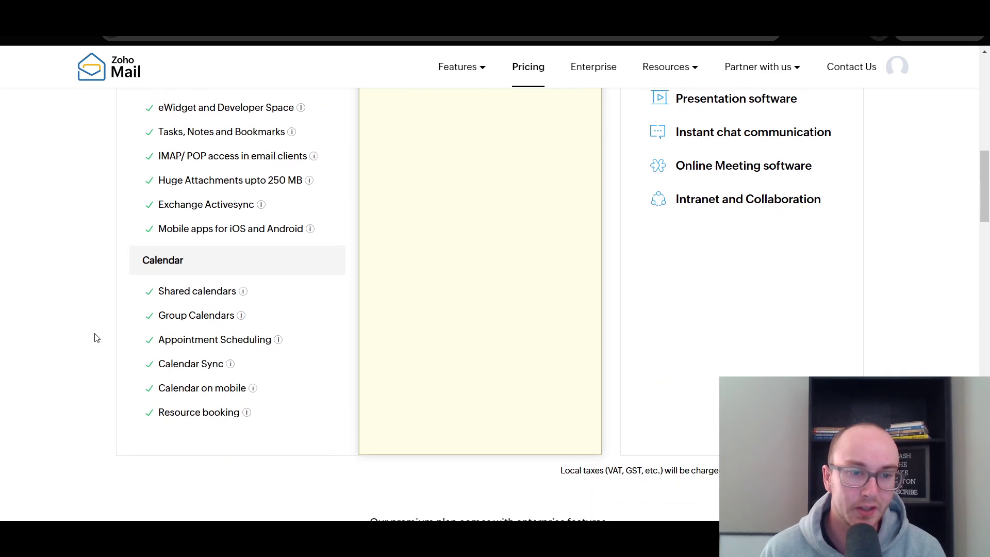
scroll(96, 340, "up", 4)
scroll(94, 339, "up", 6)
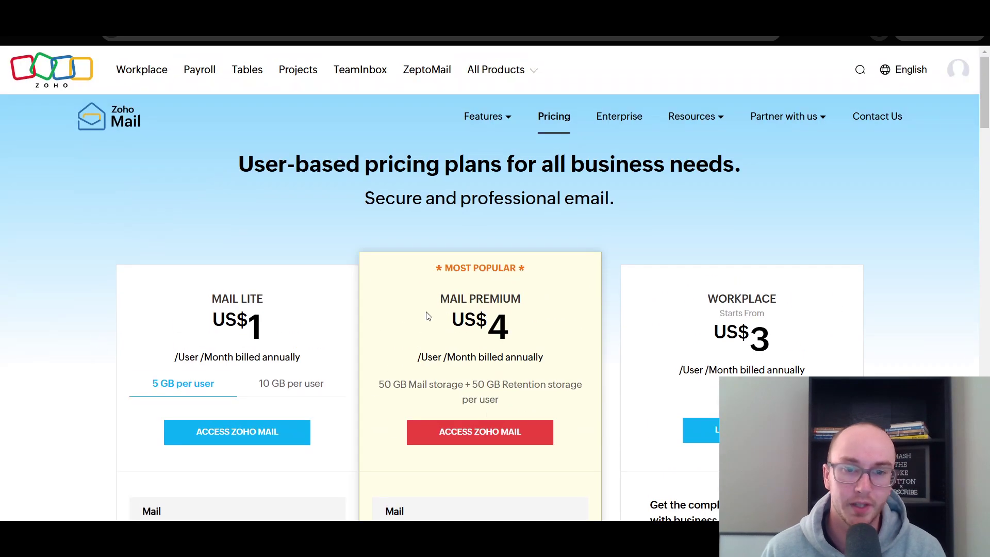
scroll(479, 230, "down", 1)
scroll(479, 233, "up", 1)
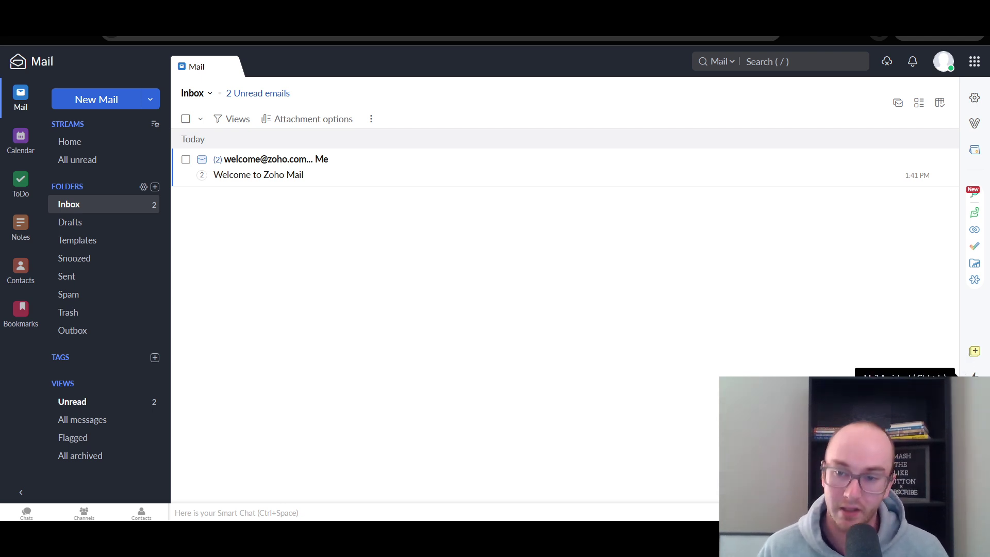
- Browse the All Zoho Apps panel and Conversation View options, returning to the inbox unchanged
left_click(974, 63)
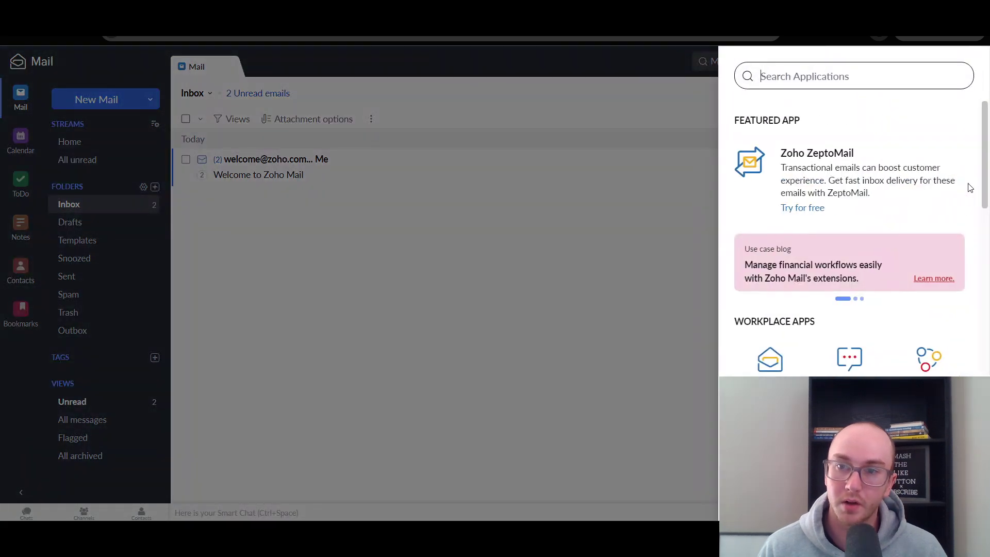
left_click_drag(983, 180, 970, 369)
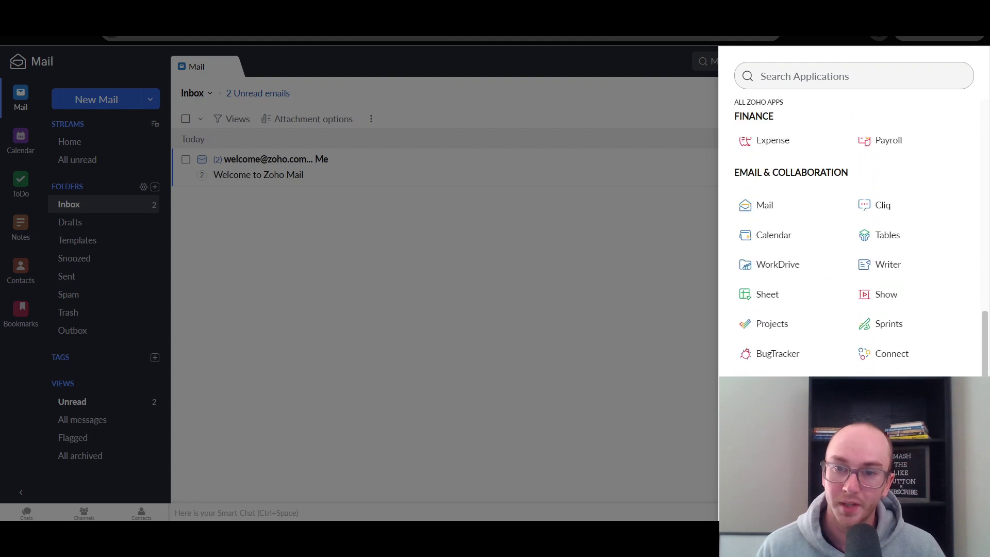
left_click(626, 193)
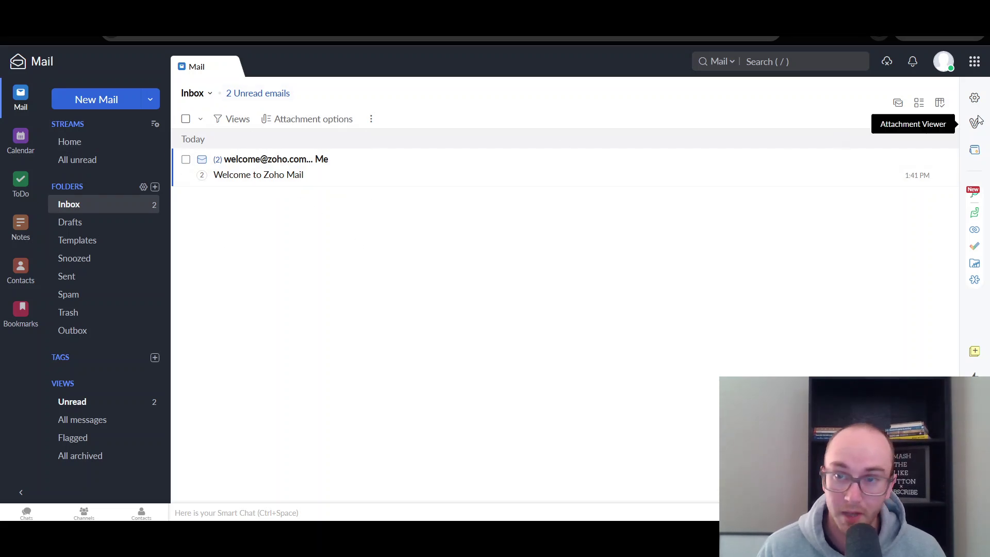
left_click(901, 105)
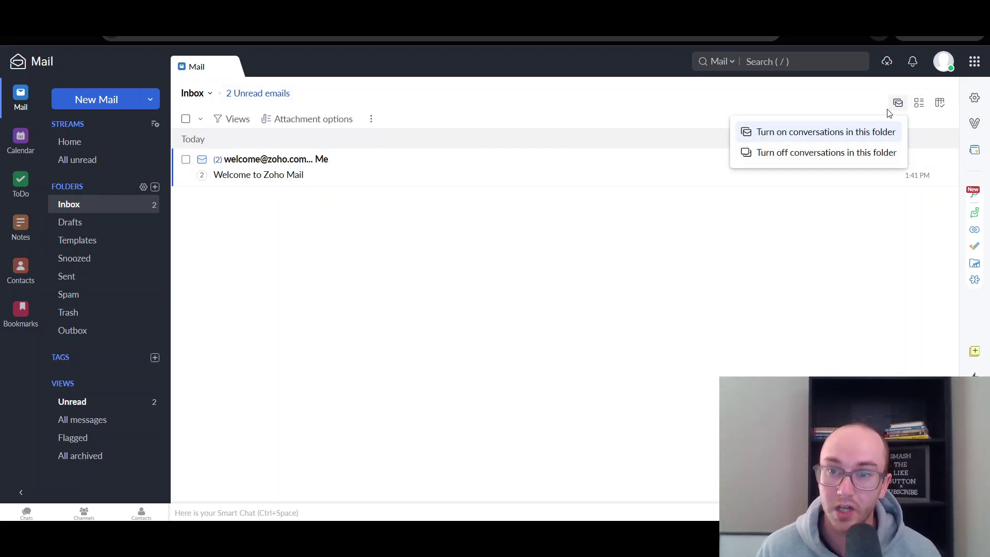
left_click(890, 107)
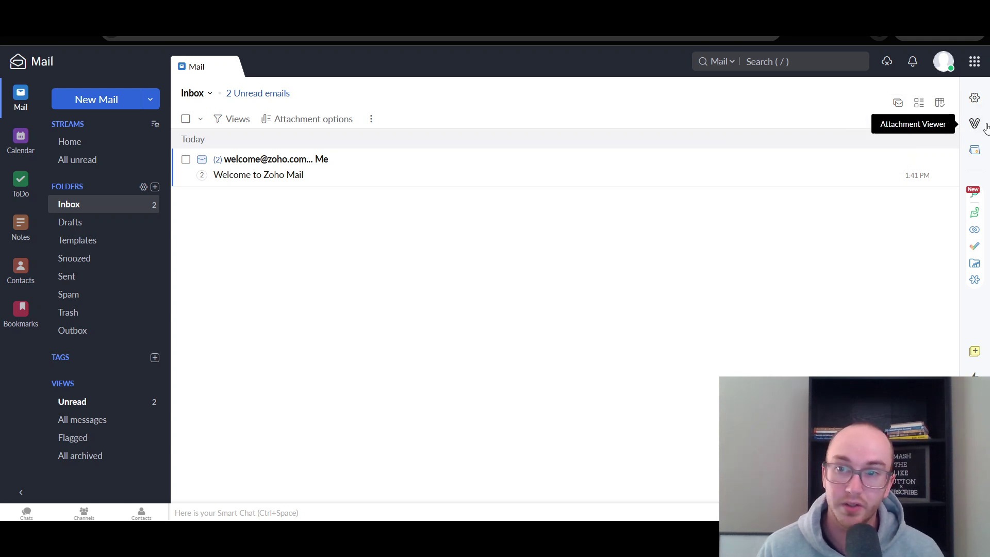
- Open the Welcome to Zoho Mail email and scroll through it in the reading pane
left_click(344, 161)
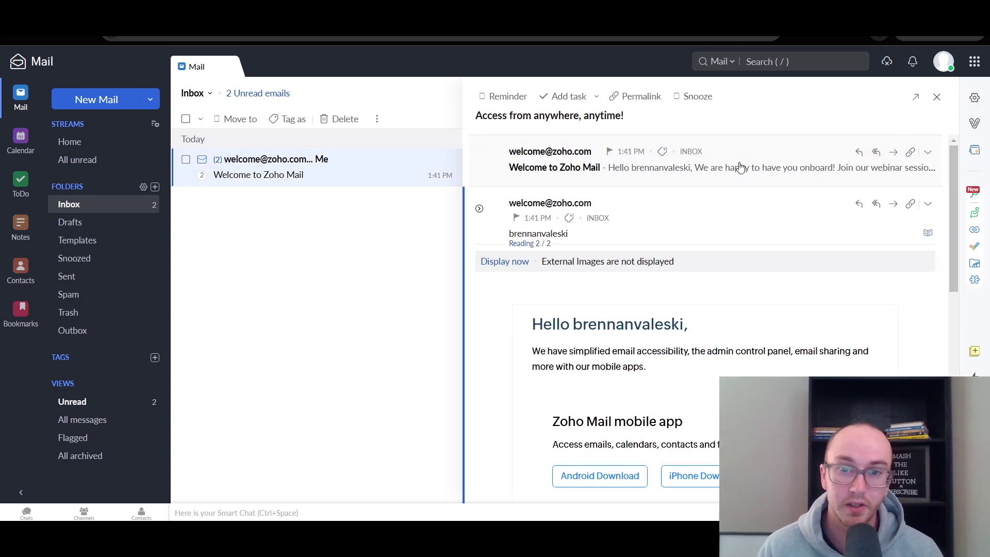
left_click_drag(957, 190, 951, 381)
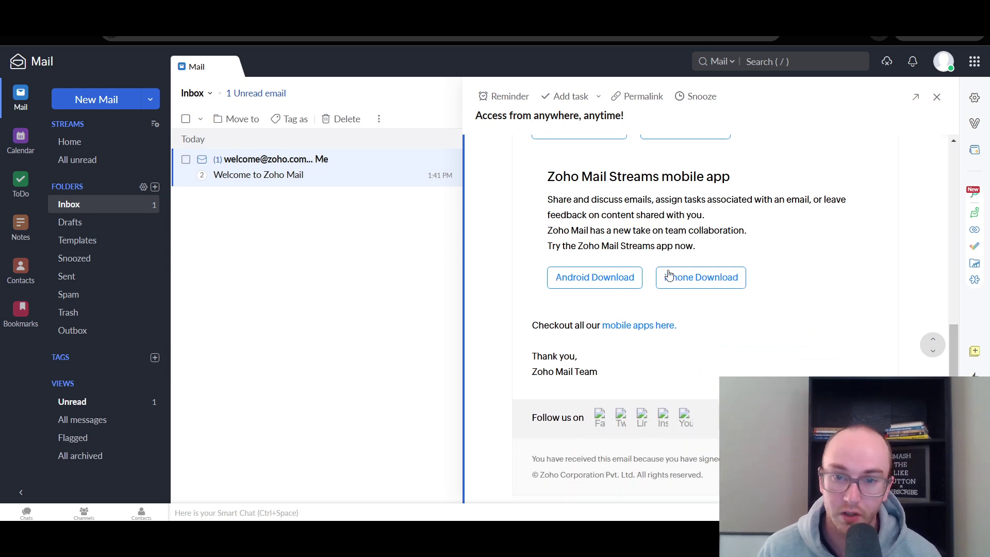
scroll(623, 281, "down", 2)
scroll(655, 337, "up", 4)
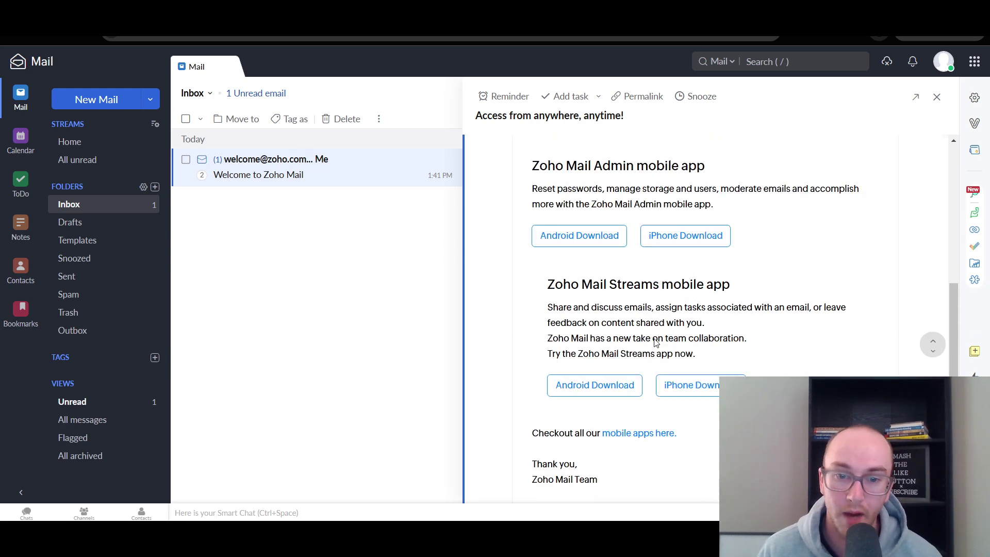
scroll(655, 338, "up", 8)
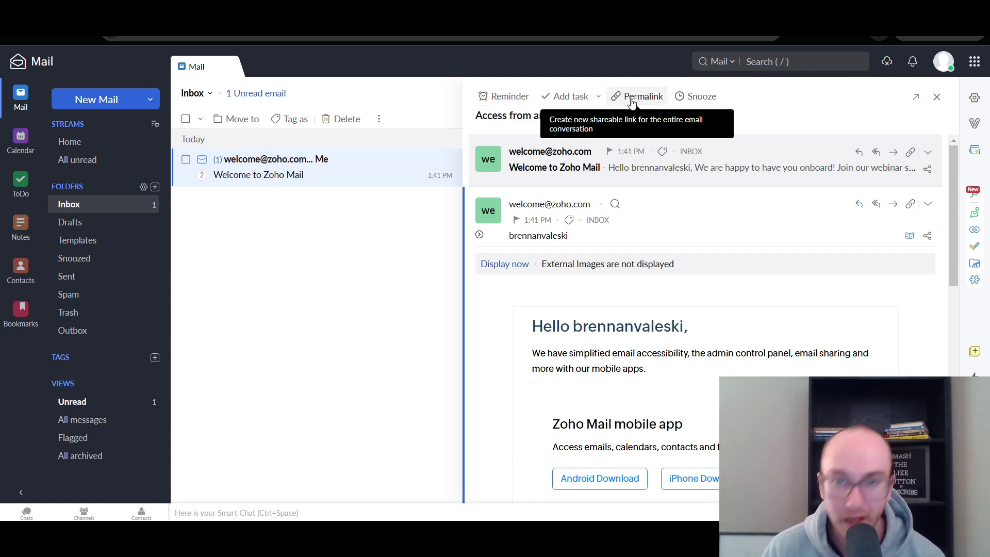
- Look over the Snooze duration options and close them without snoozing the email
left_click(692, 97)
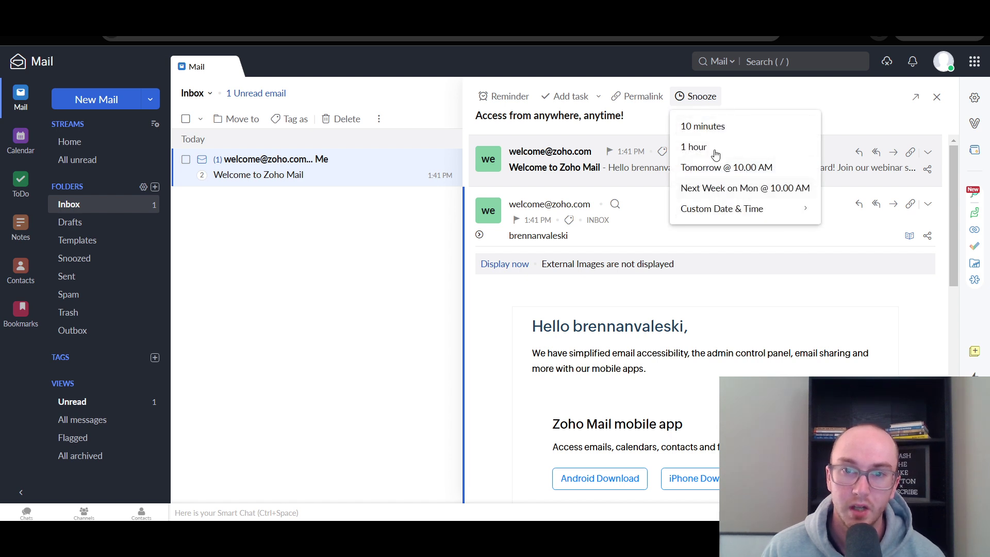
left_click(730, 109)
left_click(699, 99)
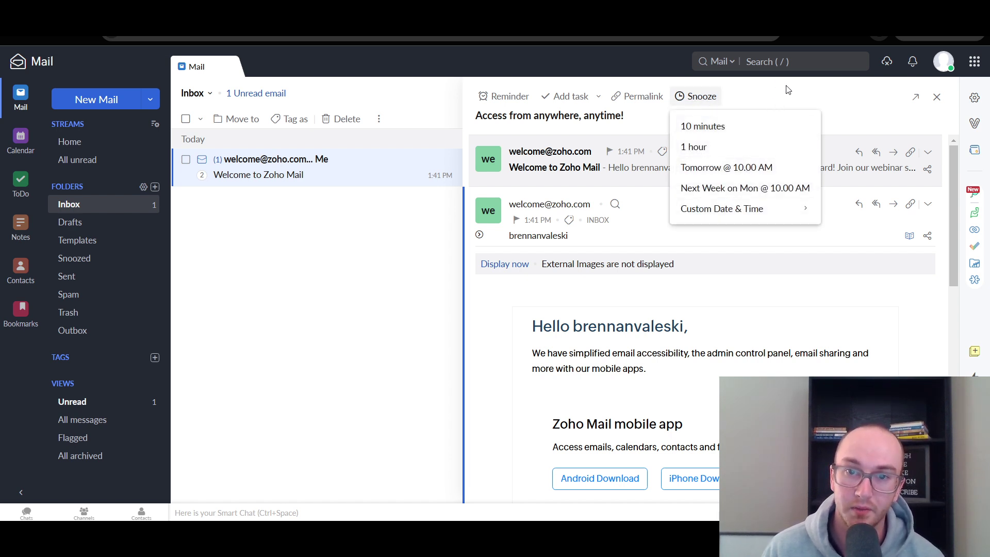
left_click(787, 90)
left_click(696, 96)
left_click(826, 84)
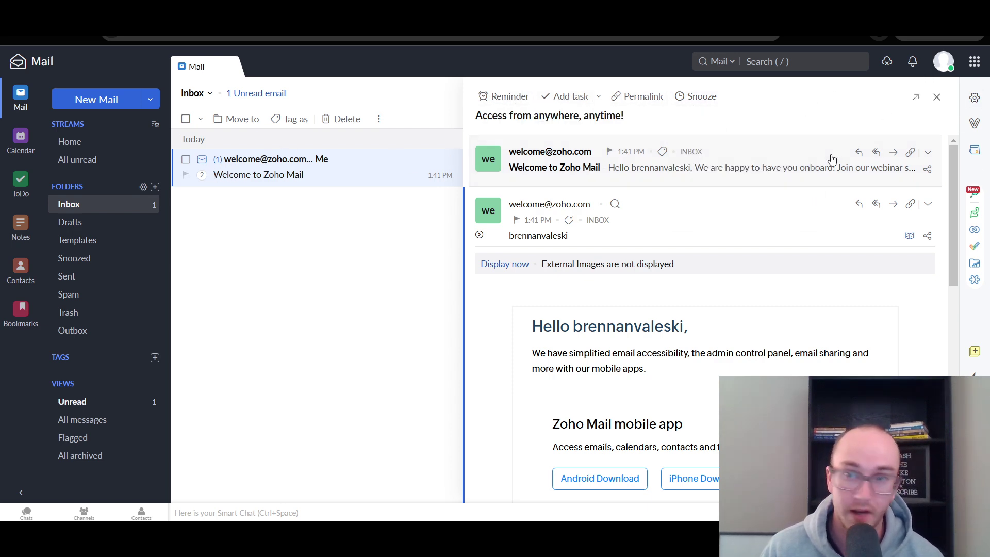
- Expand the Welcome to Zoho Mail thread into its two messages and read the first one
left_click(936, 96)
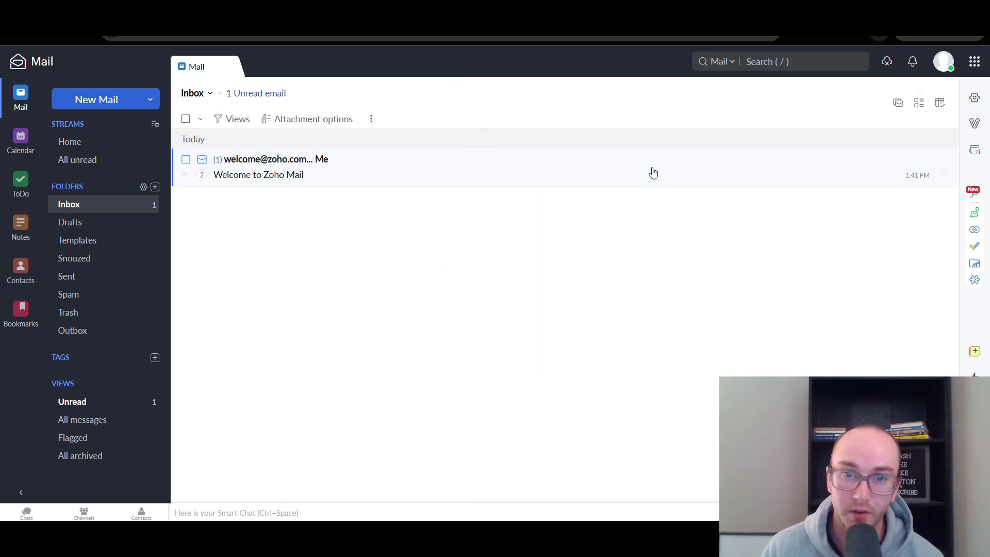
left_click(204, 180)
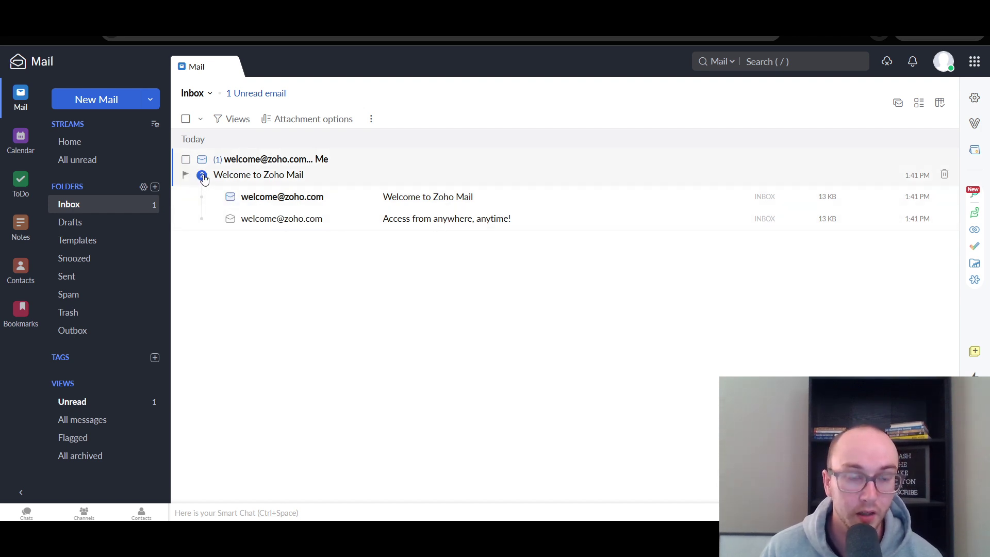
left_click(428, 201)
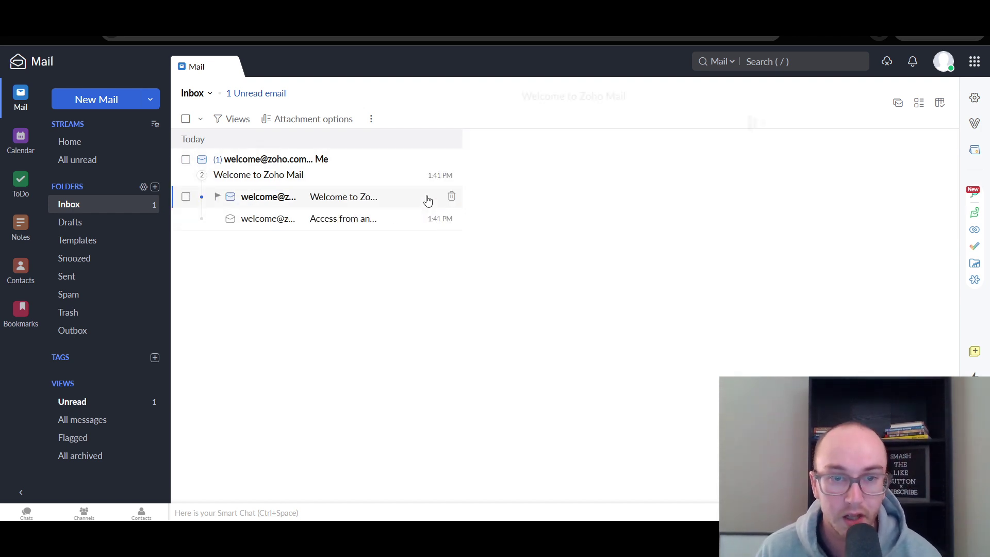
scroll(665, 309, "down", 5)
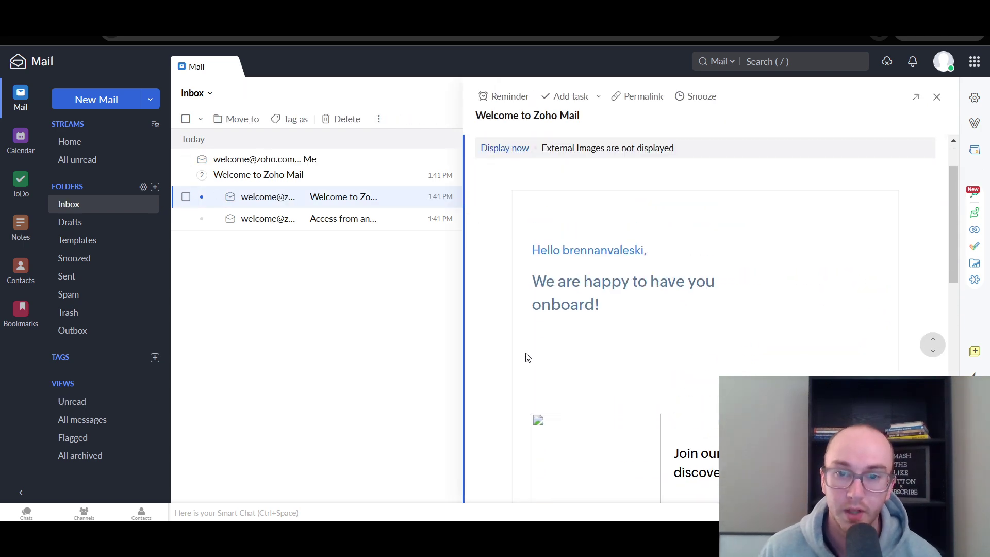
scroll(524, 327, "down", 10)
scroll(524, 323, "down", 3)
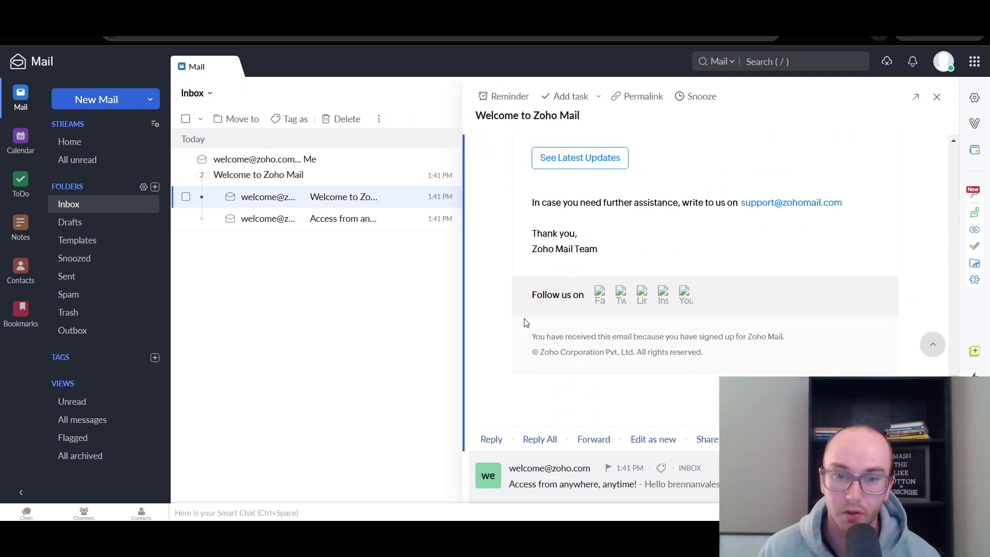
scroll(524, 394, "up", 15)
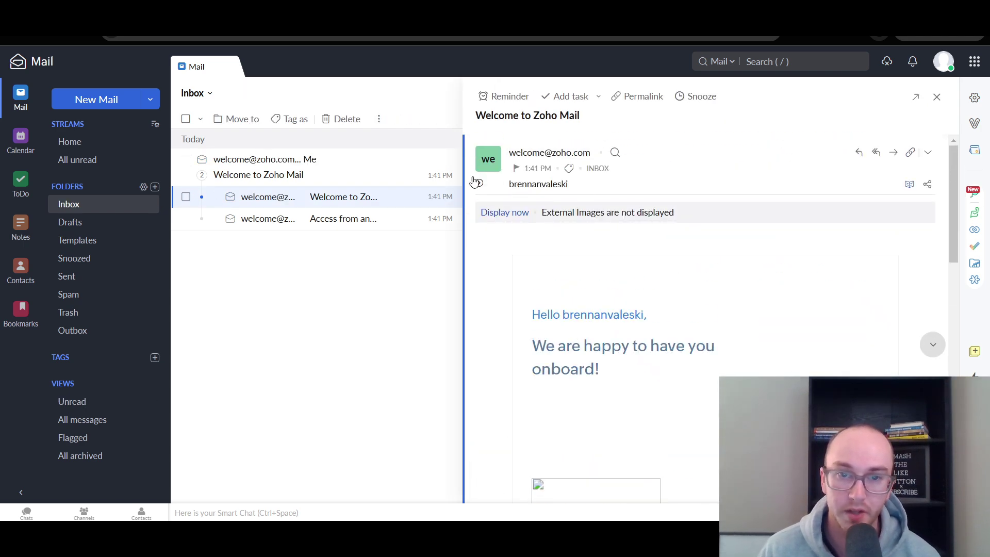
mouse_move(549, 184)
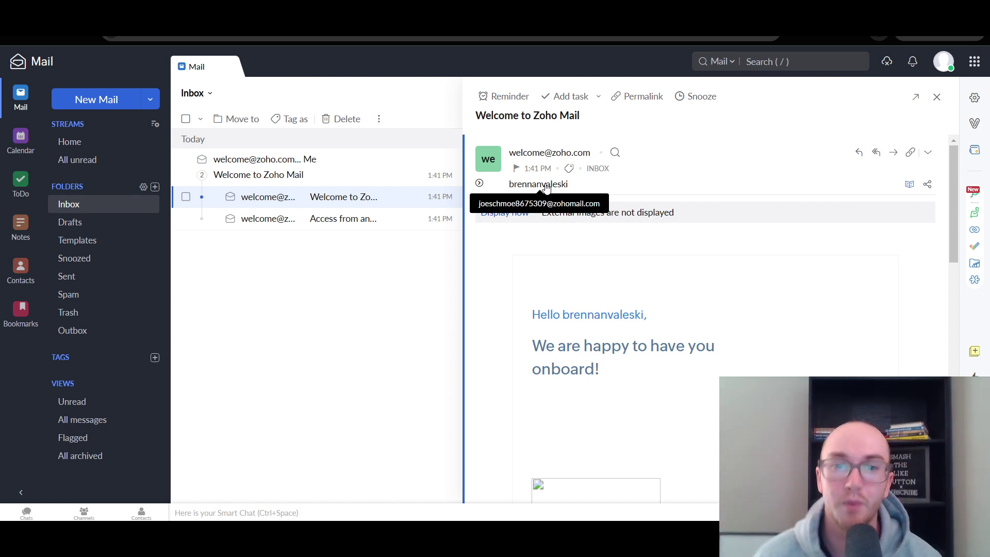
- Close the reading pane and check the Home stream and its unread posts
left_click(937, 96)
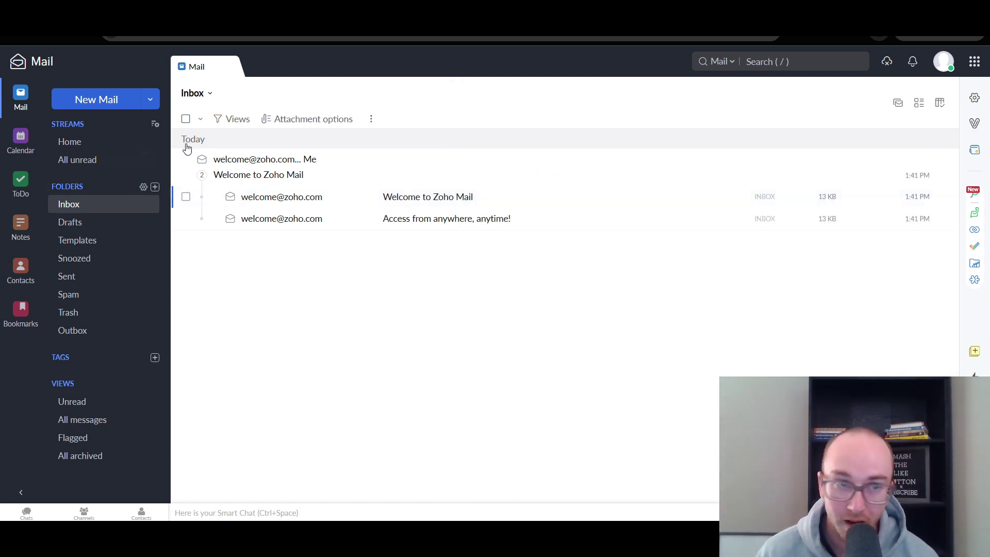
left_click(70, 142)
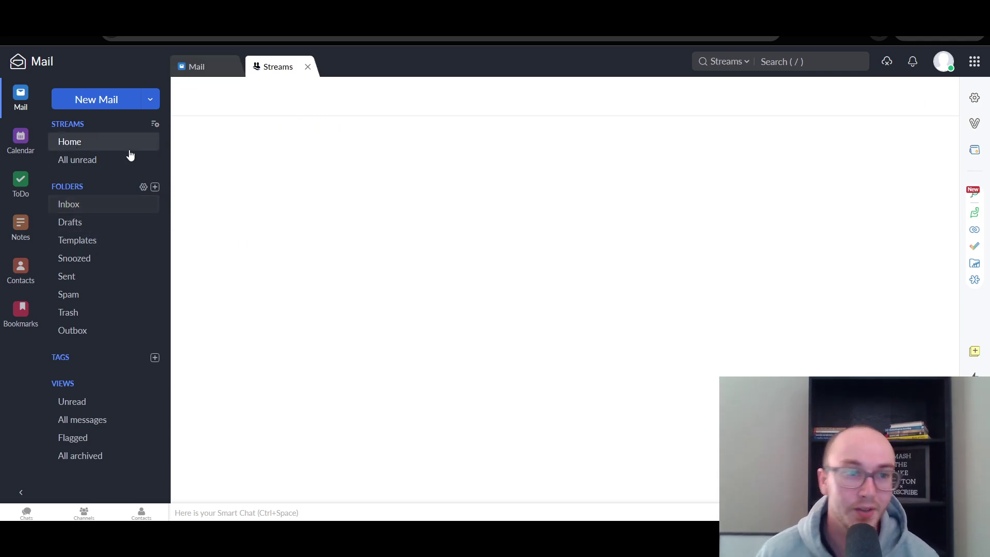
scroll(276, 309, "down", 3)
scroll(266, 268, "up", 3)
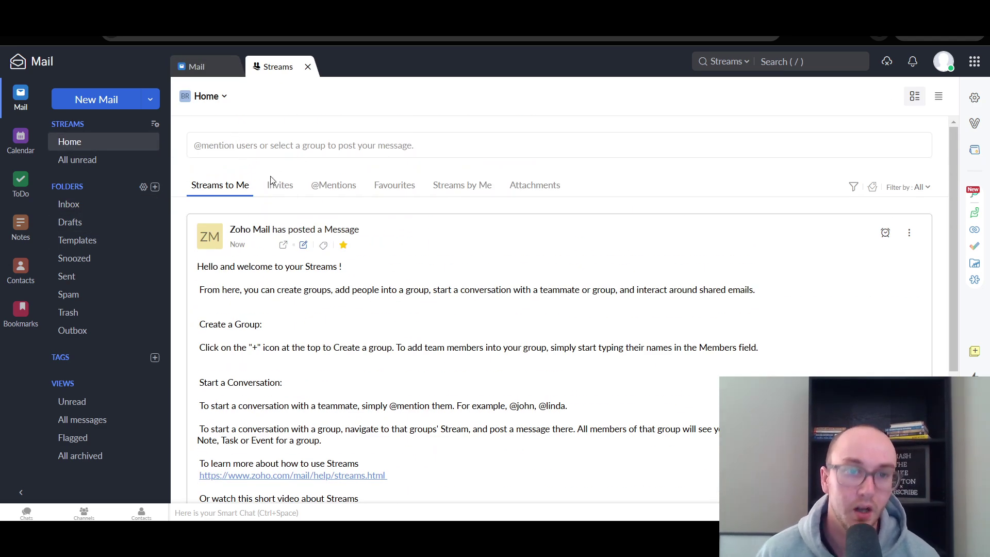
left_click(115, 160)
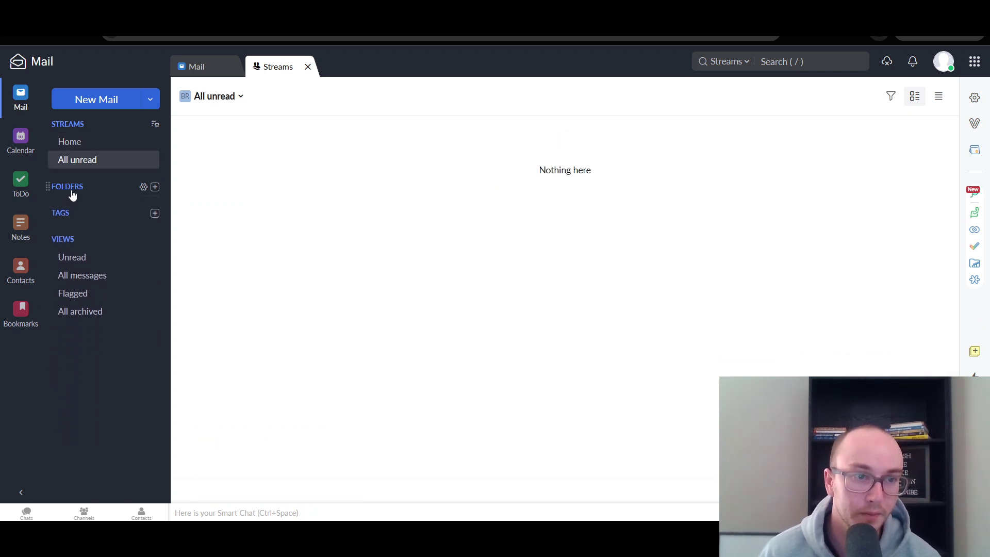
- Check the Inbox, Drafts, Templates, Snoozed, Sent, Spam, Trash and Outbox folders, ending on Inbox
left_click(73, 205)
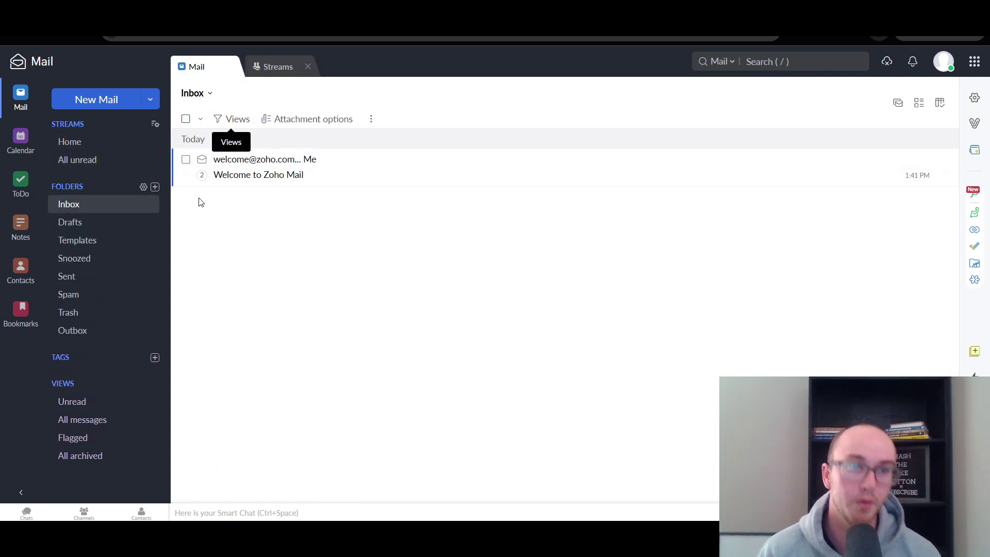
left_click(63, 229)
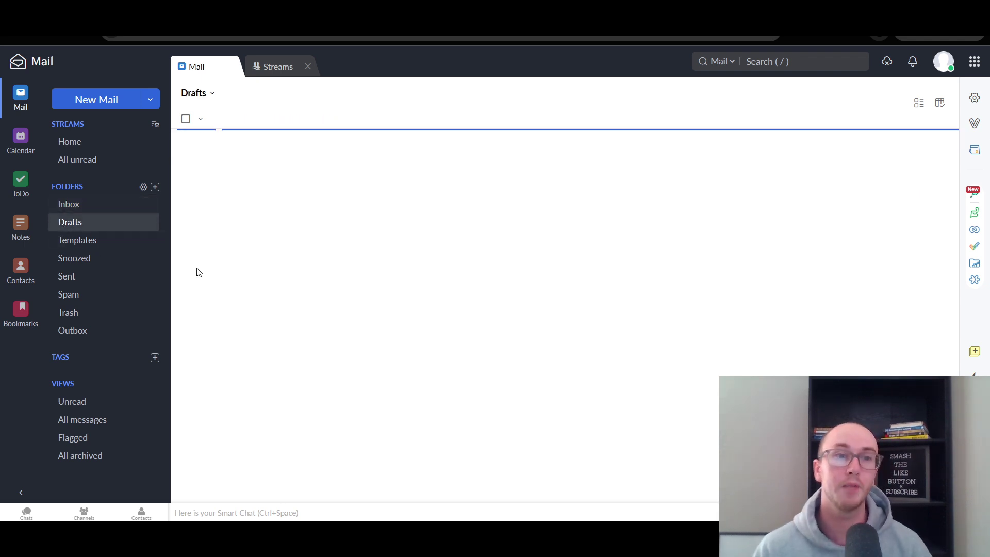
left_click(105, 246)
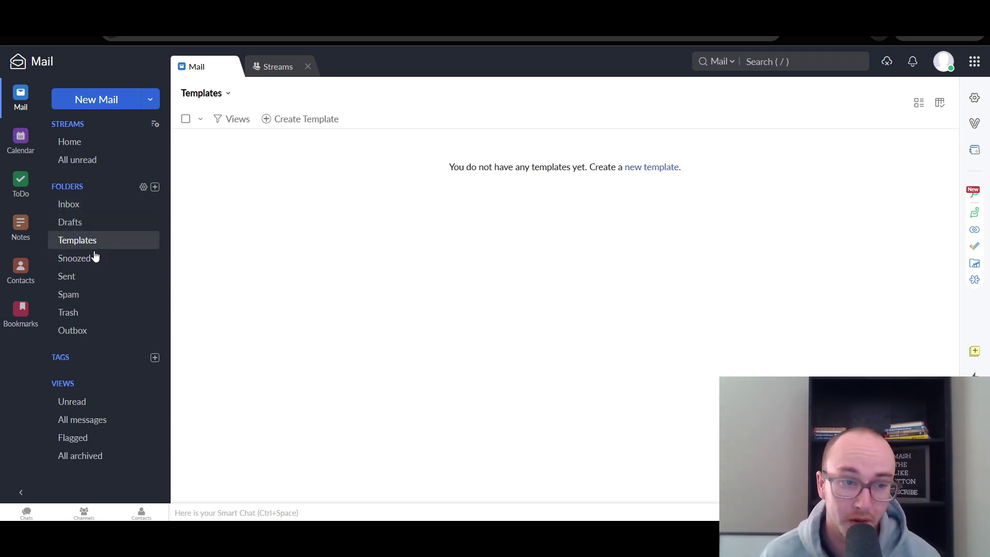
left_click(95, 258)
left_click(87, 283)
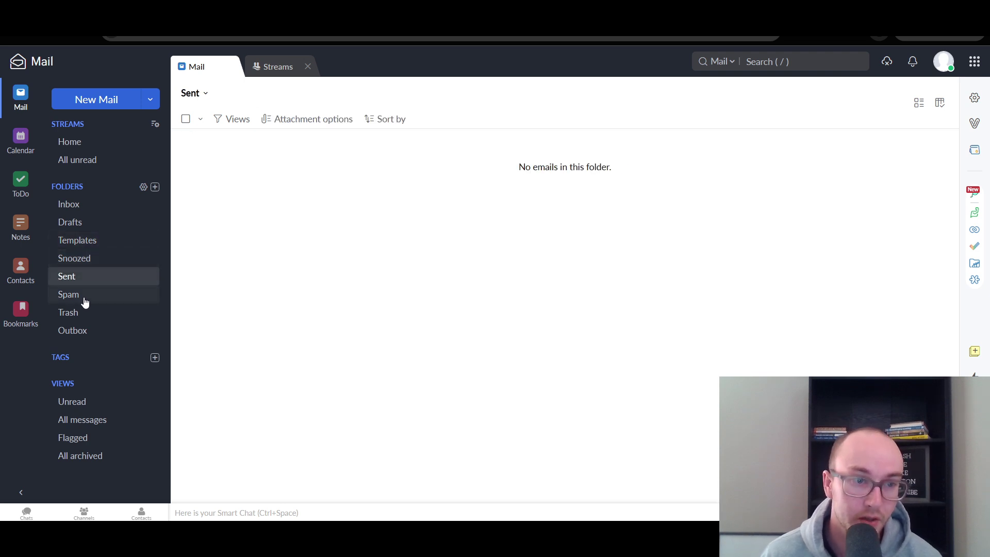
left_click(85, 298)
left_click(81, 313)
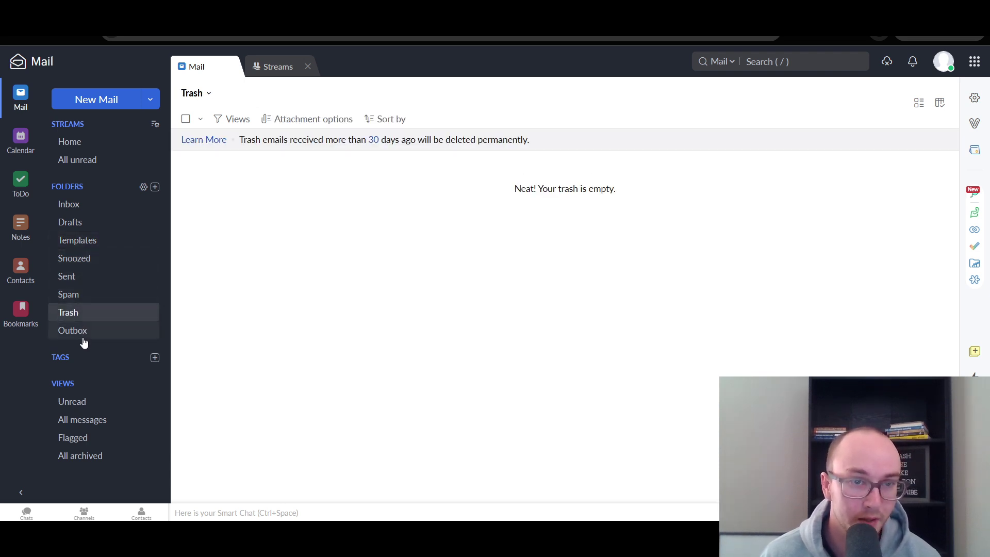
left_click(83, 334)
left_click(87, 315)
left_click(87, 294)
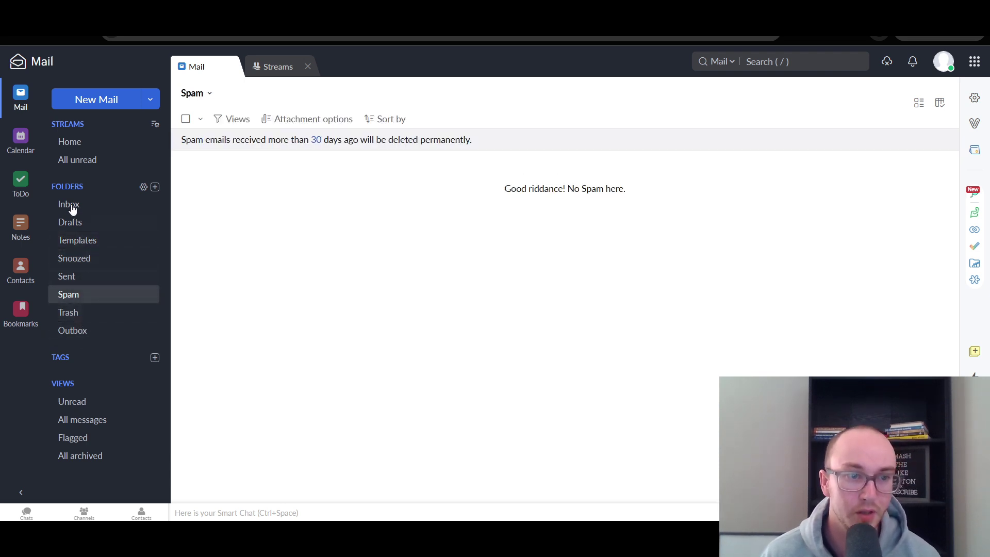
left_click(65, 206)
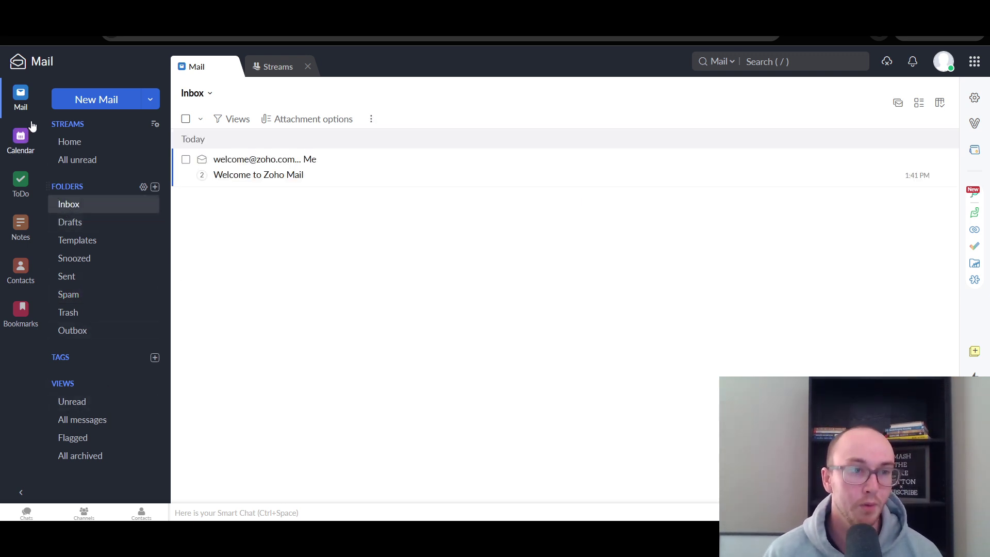
- Try the Unread, All messages and Flagged views, cancel a new tag, and open the calendar
left_click(74, 401)
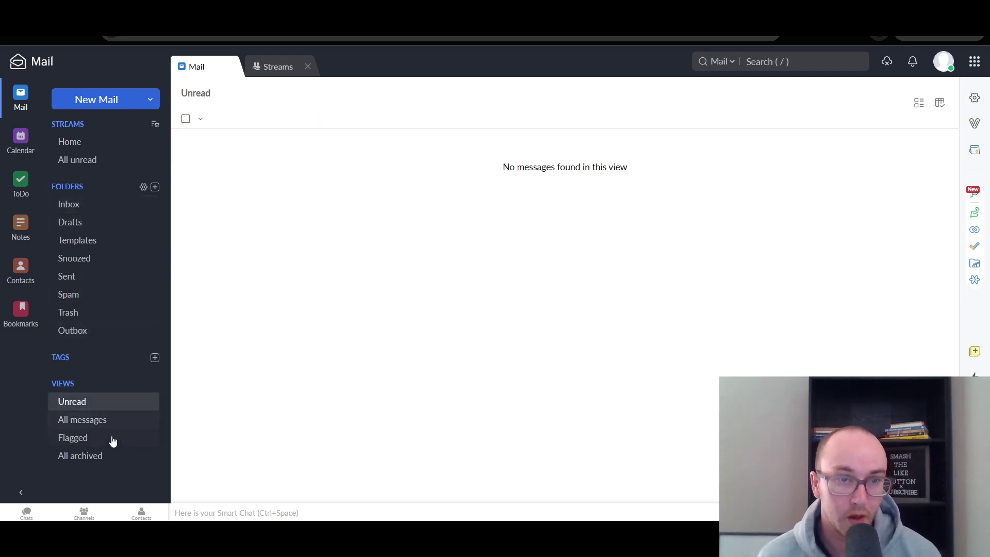
left_click(80, 422)
left_click(82, 440)
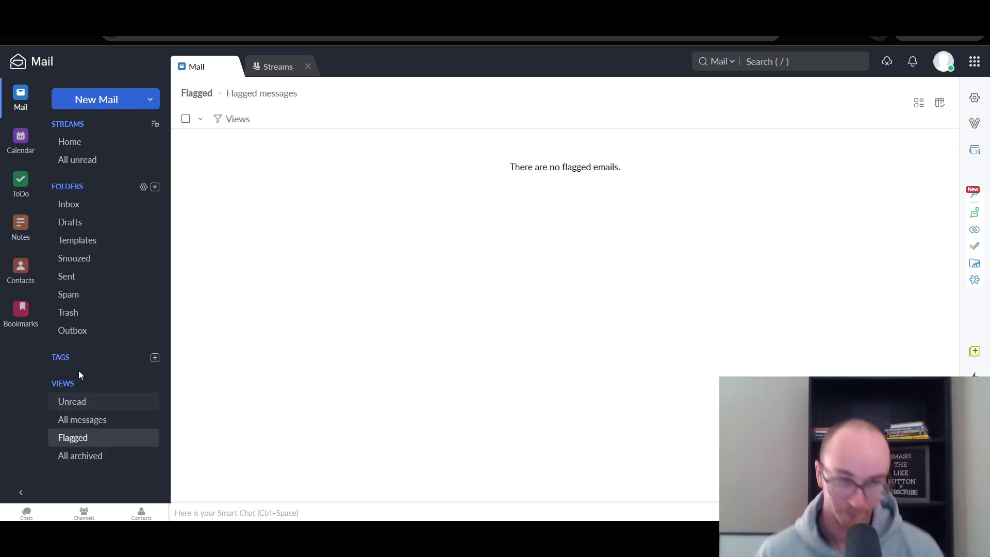
left_click(155, 358)
left_click(237, 254)
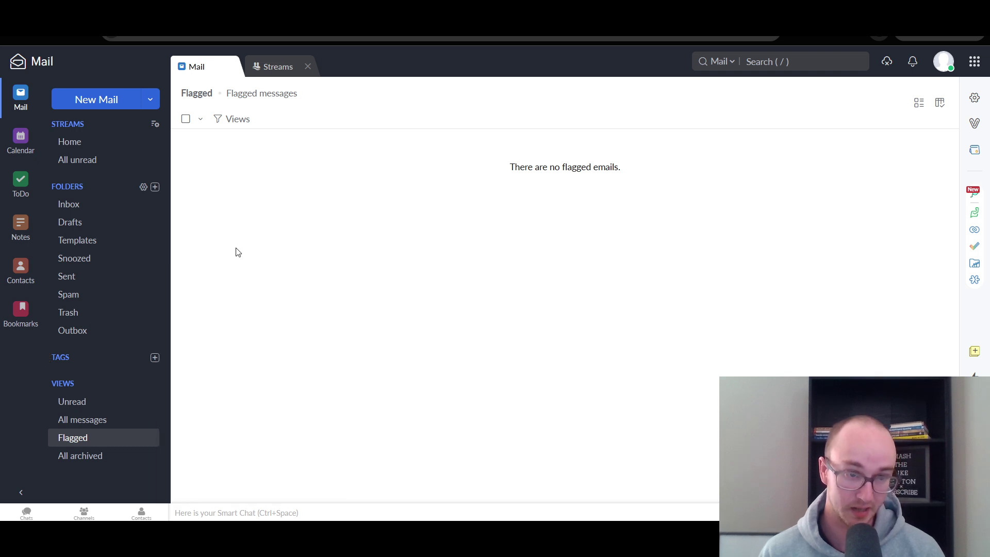
left_click(20, 138)
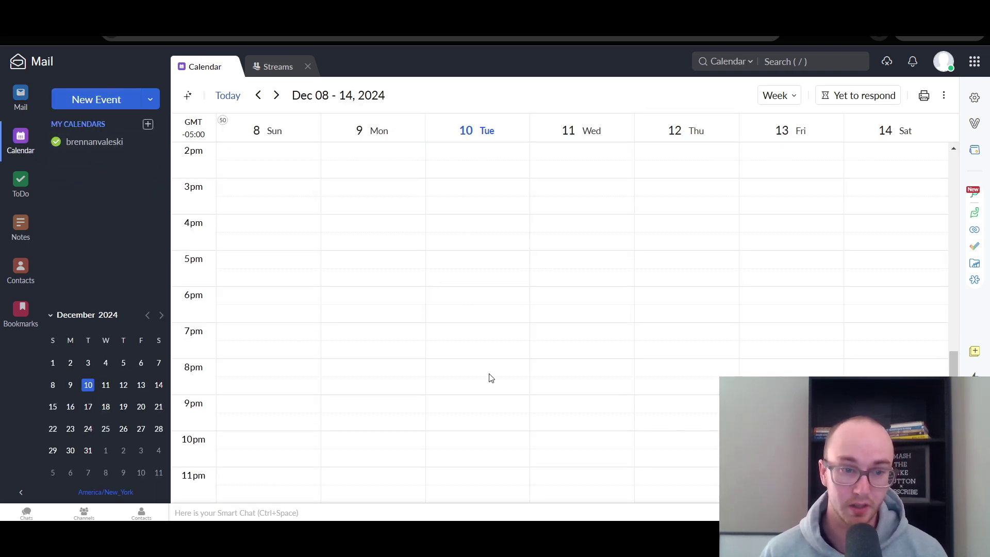
- Advance the calendar four weeks to Jan 05 – 11, 2025
scroll(490, 371, "up", 2)
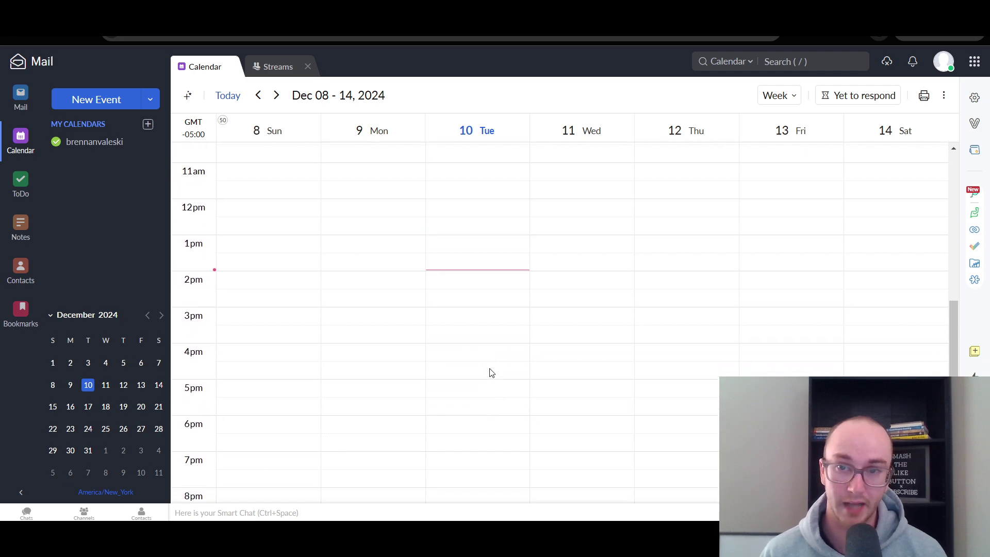
left_click(277, 96)
left_click(277, 96)
left_click(277, 96)
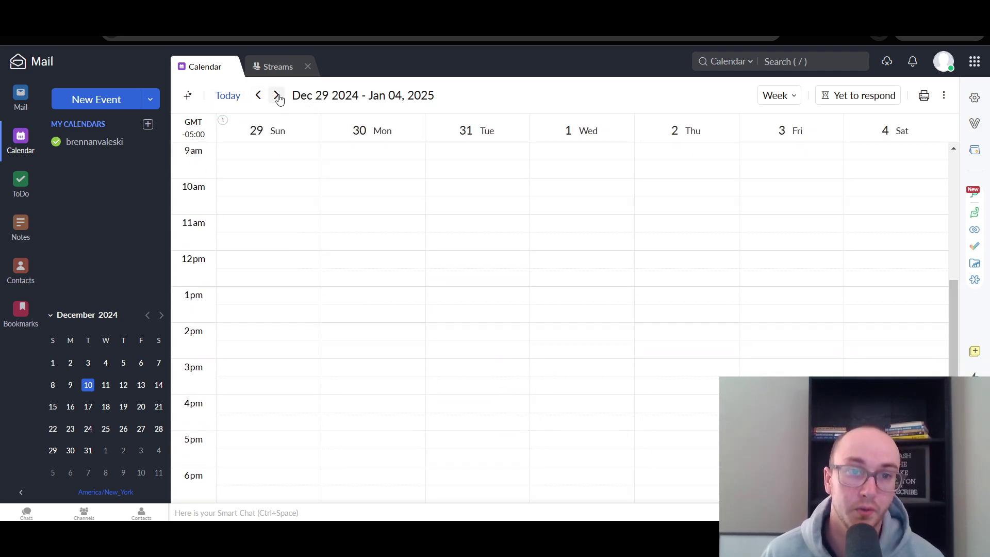
left_click(277, 96)
- Page the date picker ahead to 2030, close it unchosen, and check the More Options menu
left_click(352, 98)
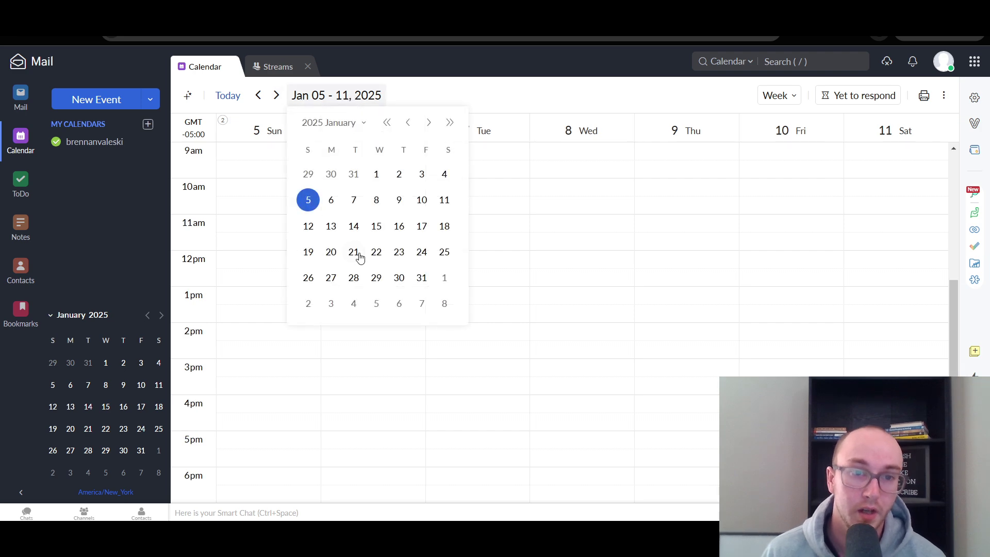
left_click(429, 123)
left_click(429, 123)
left_click(428, 122)
left_click(428, 123)
left_click(428, 123)
left_click(450, 122)
left_click(449, 123)
left_click(449, 122)
left_click(449, 123)
left_click(450, 123)
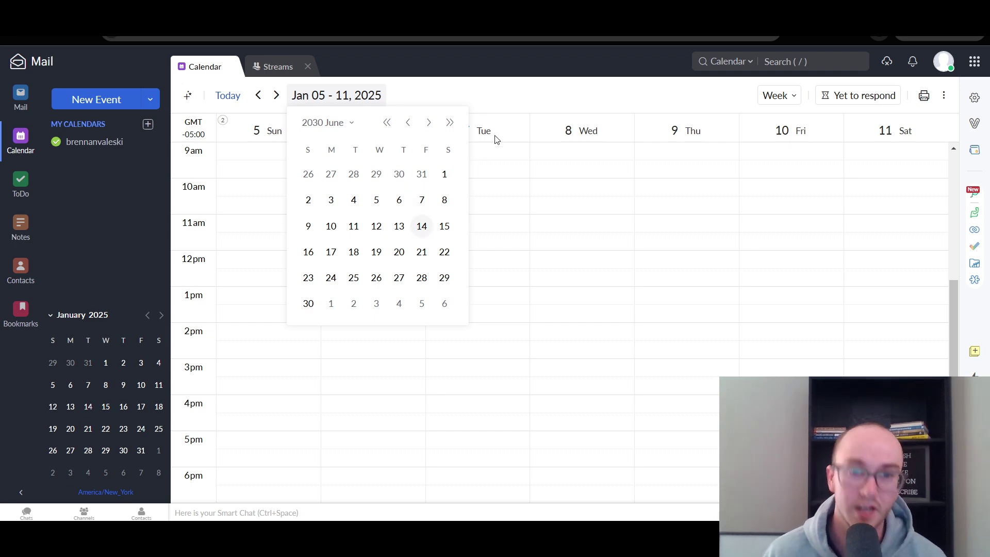
left_click(683, 84)
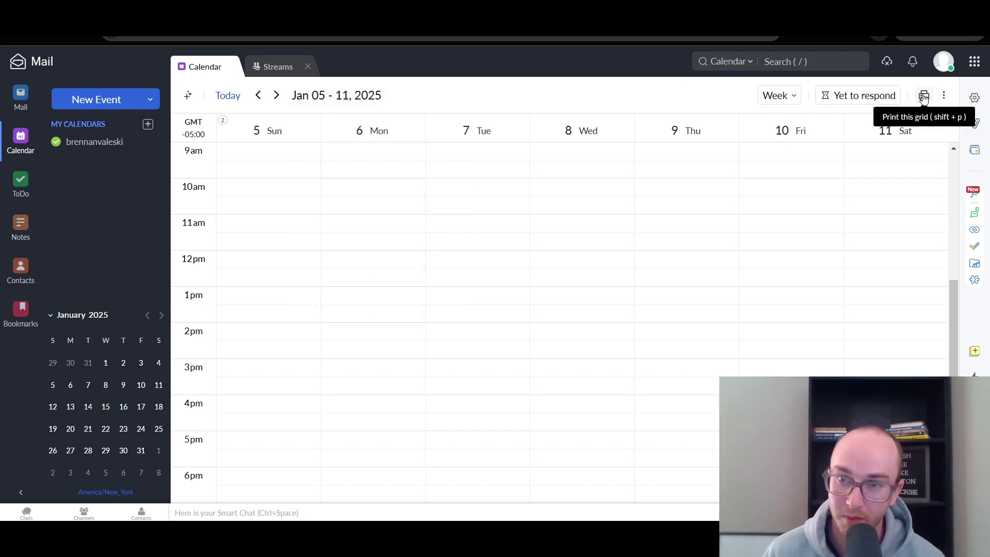
left_click(944, 95)
left_click(944, 94)
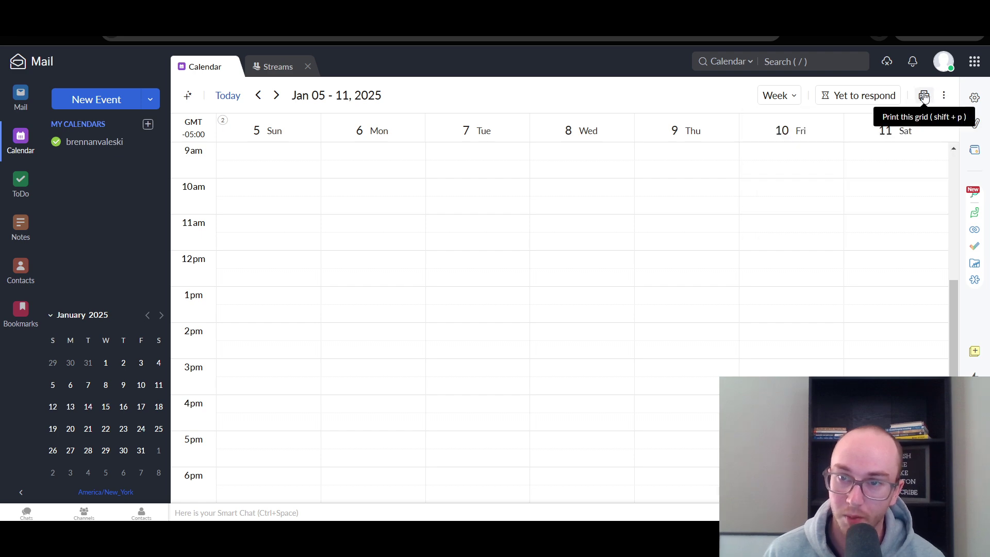
- Open ToDo's Personal tasks and view the first task's due date picker without setting a date
left_click(43, 193)
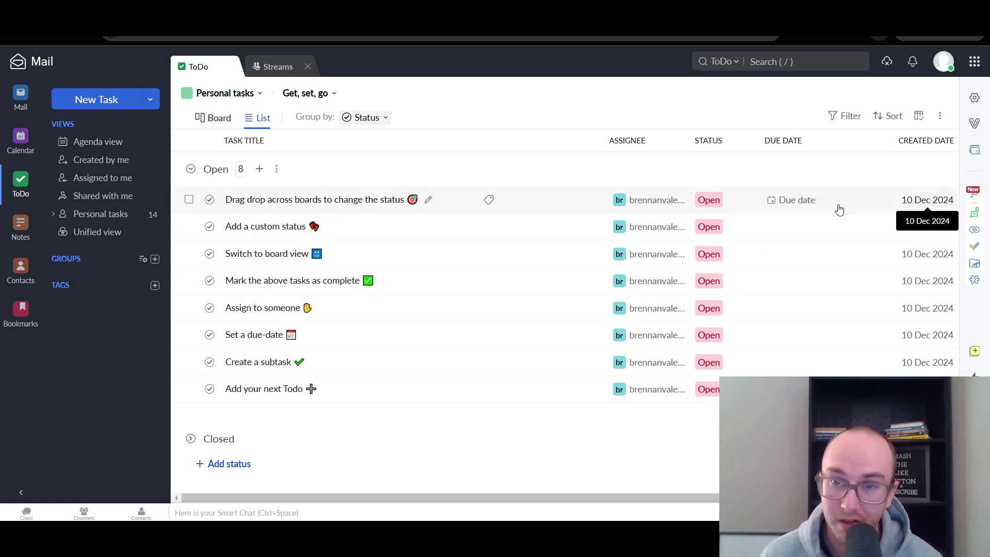
left_click(797, 201)
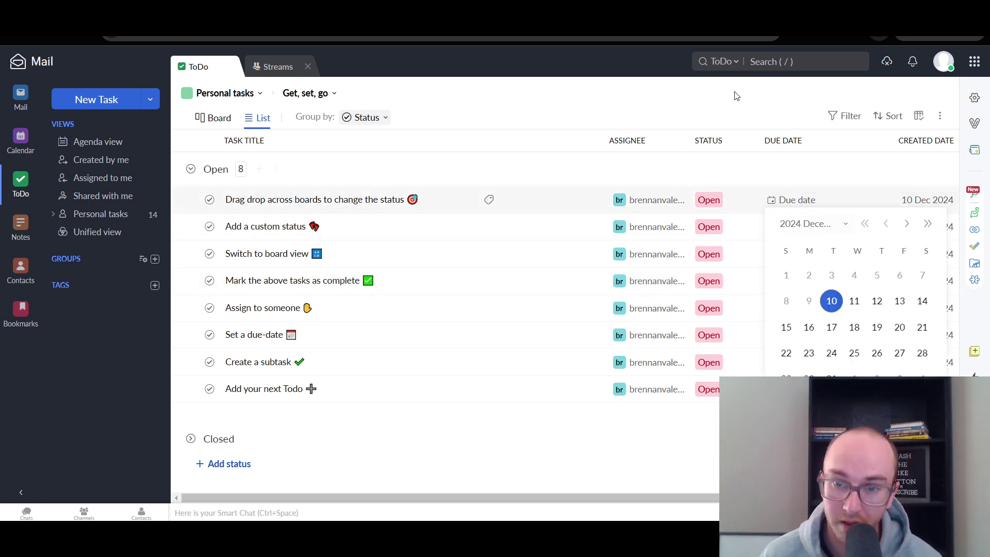
left_click(706, 91)
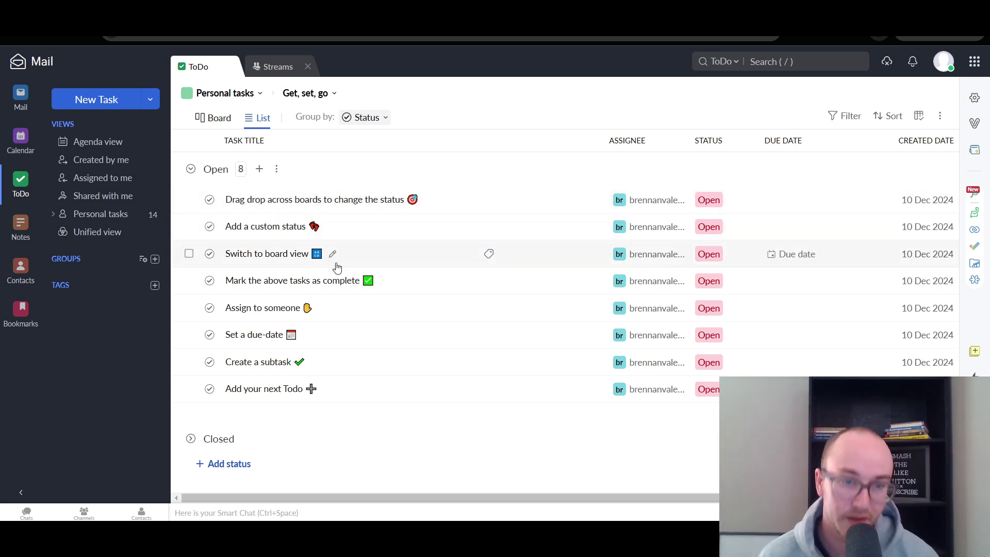
- View the details of the first task and Add a custom status task, toggling its subtasks
left_click(355, 202)
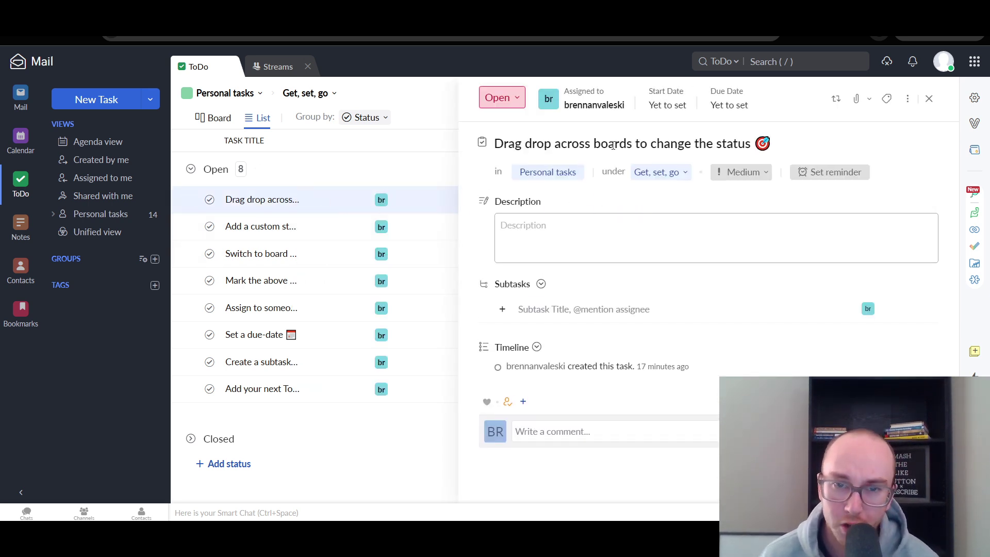
left_click(312, 232)
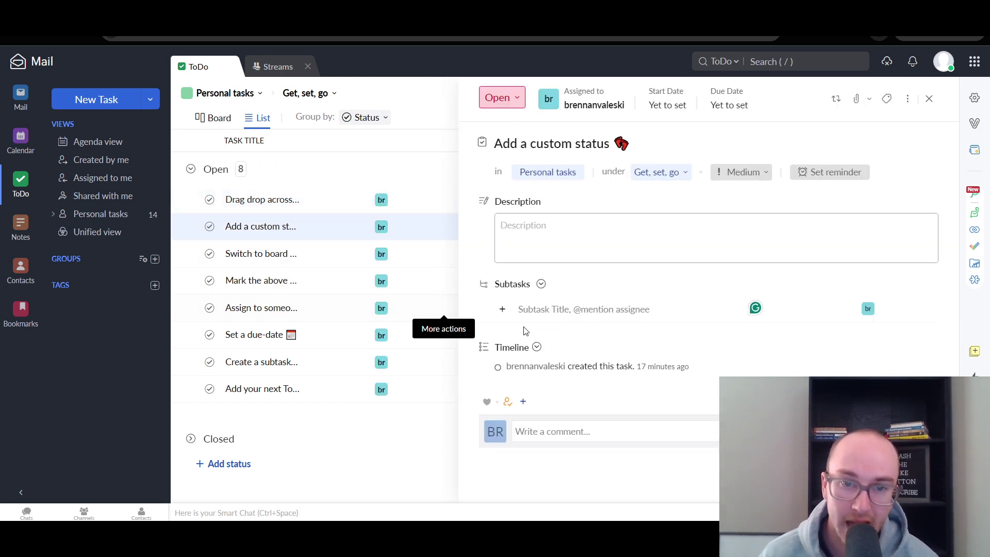
left_click(541, 284)
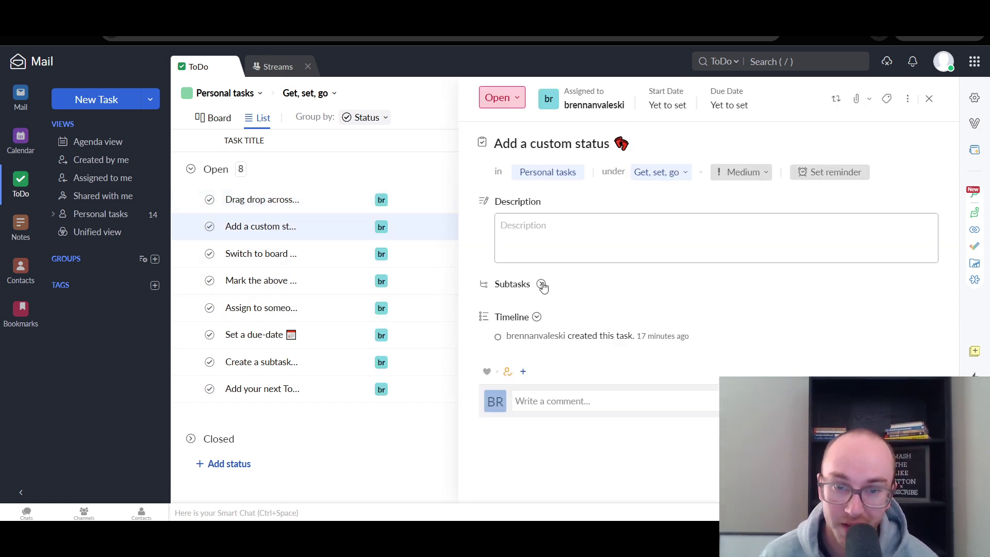
left_click(541, 285)
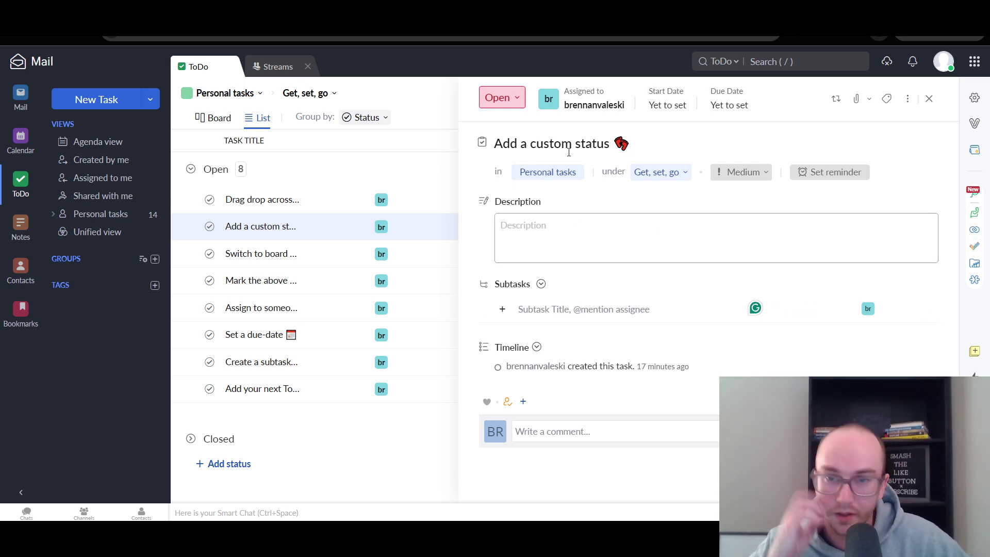
- Open Switch to board view details, check priority and reminder options without changes, and browse projects
left_click(306, 260)
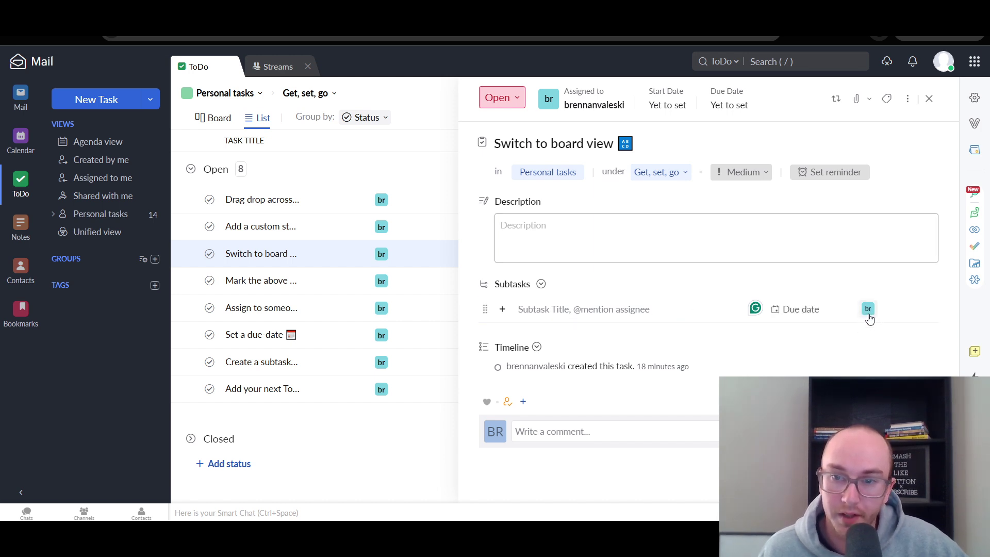
left_click(601, 227)
left_click(609, 189)
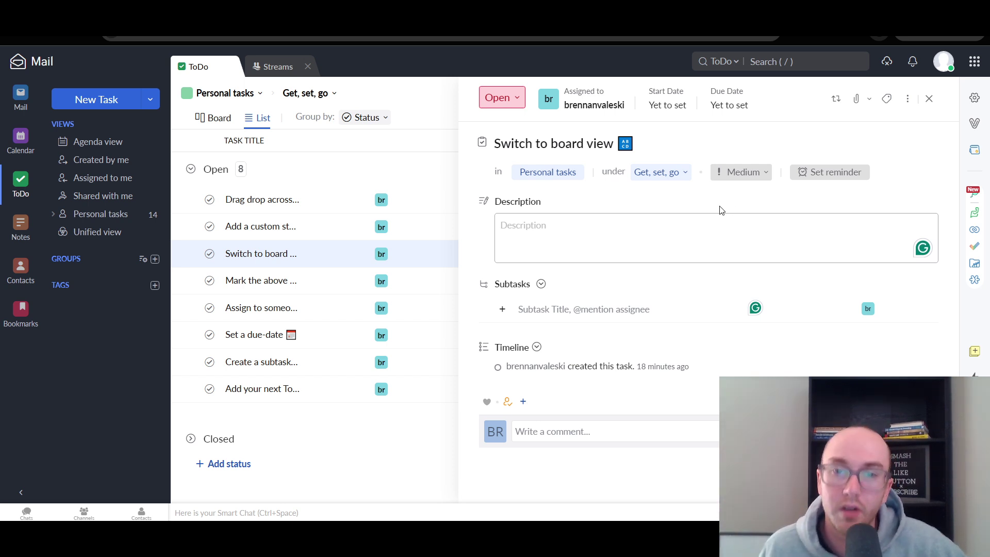
left_click(746, 172)
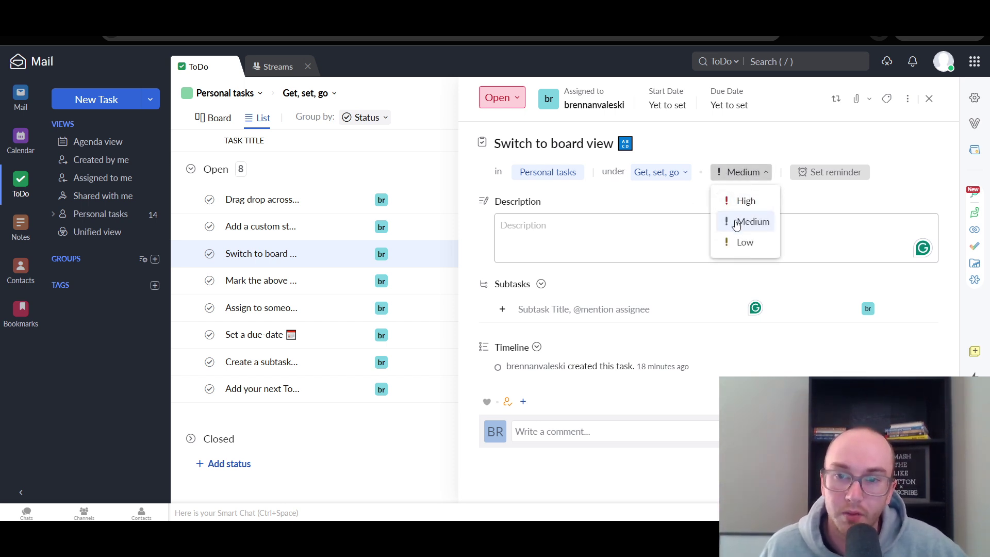
left_click(825, 173)
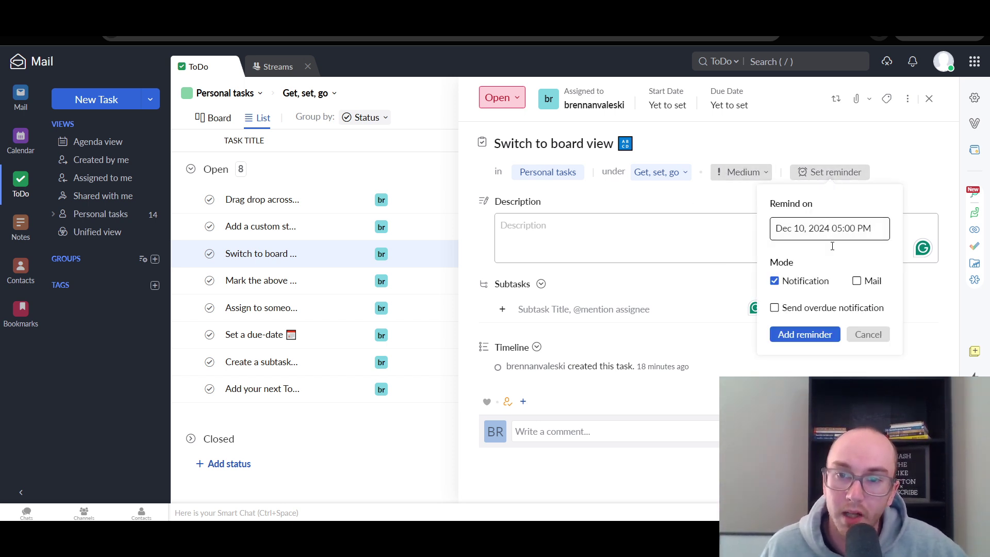
left_click(830, 116)
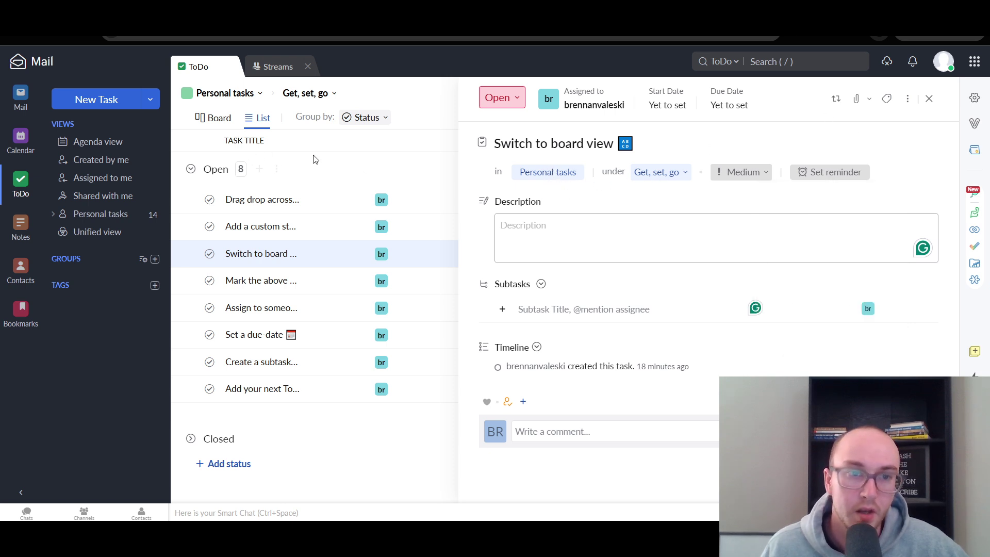
left_click(253, 97)
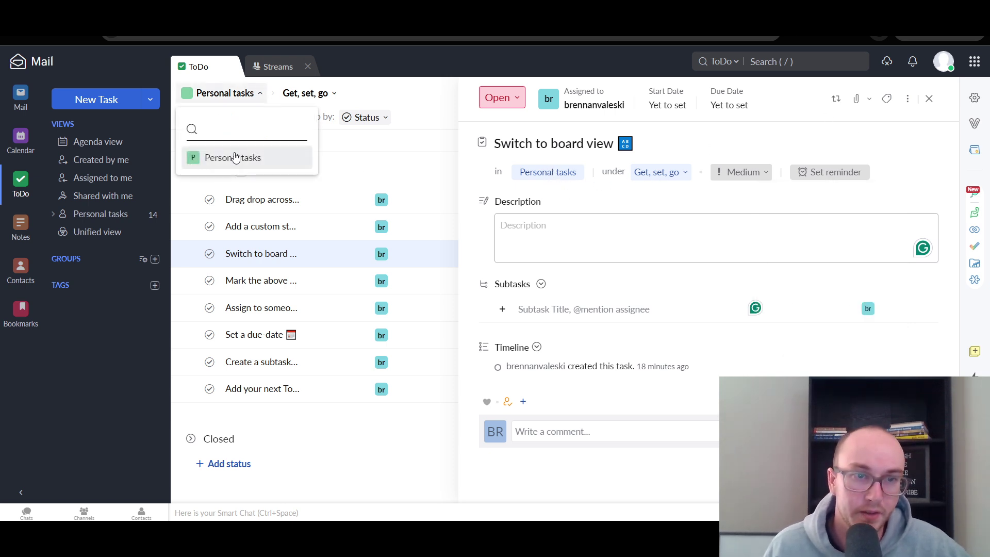
left_click(400, 84)
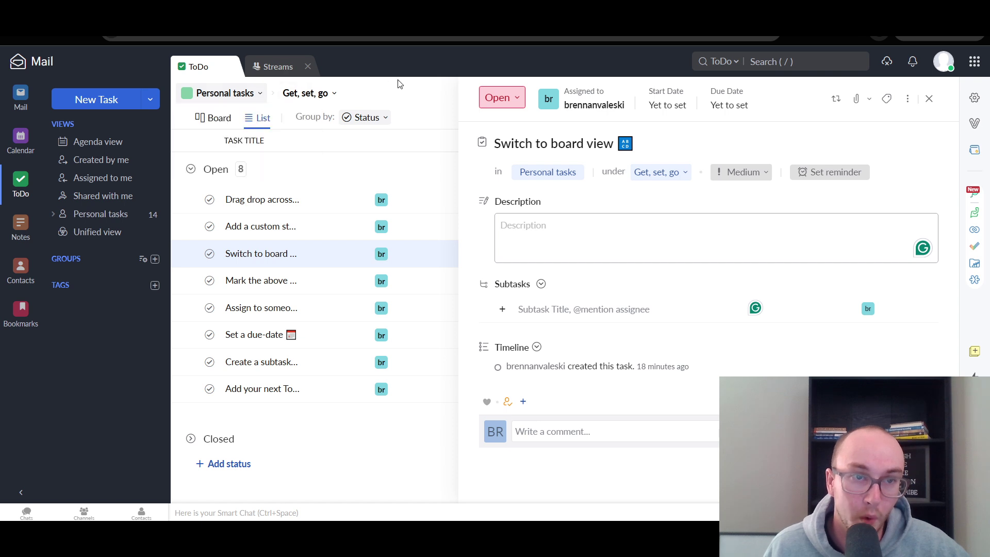
- Switch the tasks to Kanban board view and check the card field settings
left_click(219, 120)
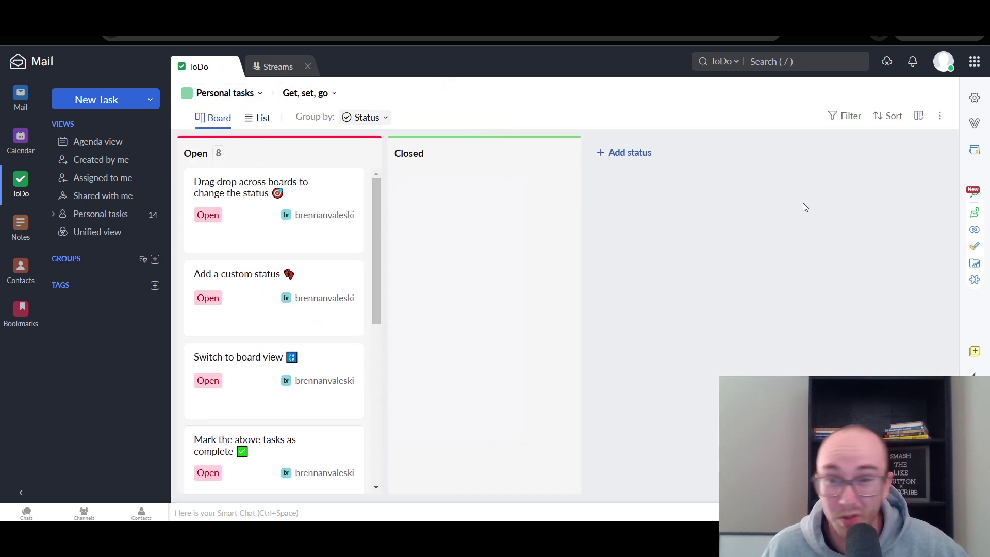
left_click(919, 118)
left_click(919, 120)
left_click(920, 117)
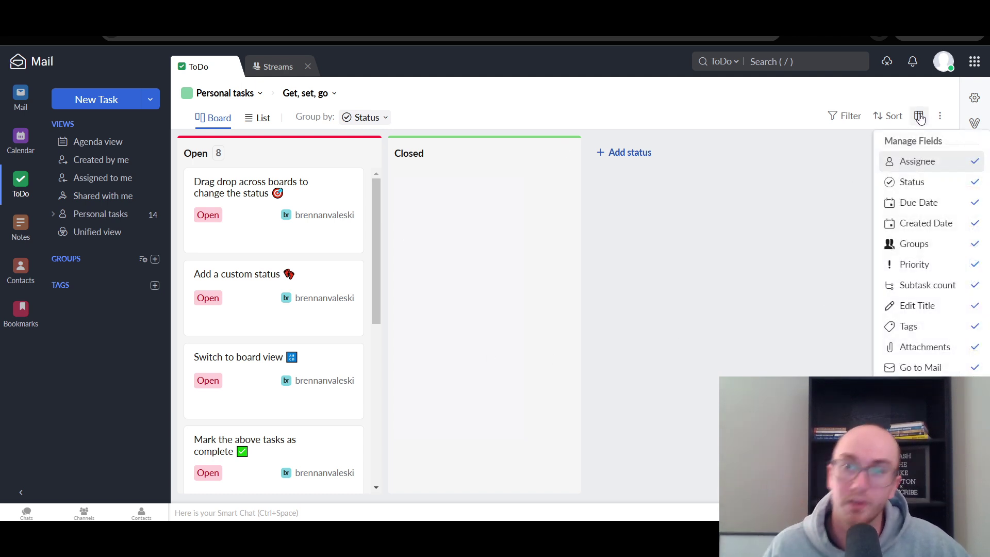
left_click(748, 112)
- Move the Switch to board view and Drag drop across boards tasks to Closed
left_click_drag(304, 221, 391, 236)
left_click_drag(453, 230, 266, 250)
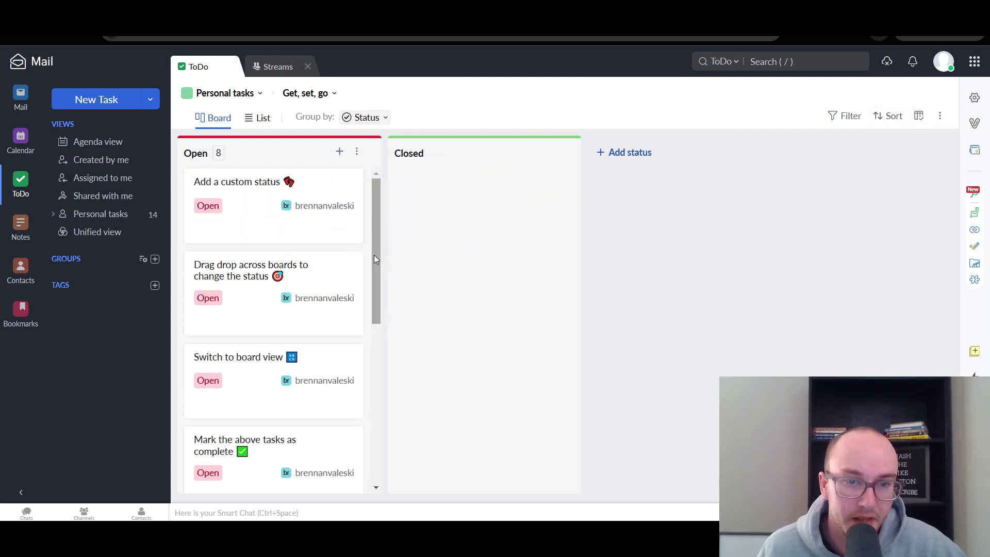
left_click_drag(373, 254, 379, 169)
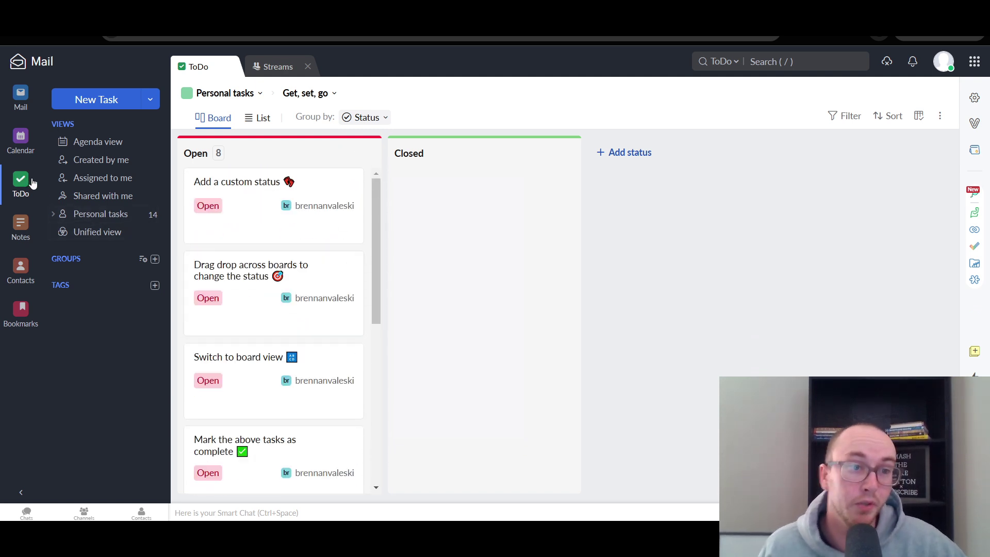
scroll(287, 254, "down", 5)
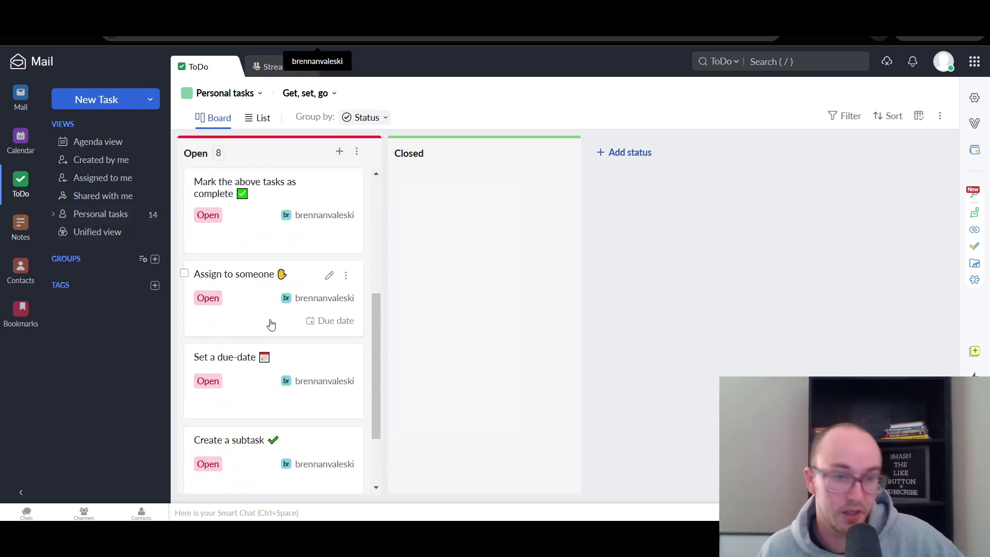
scroll(271, 324, "down", 2)
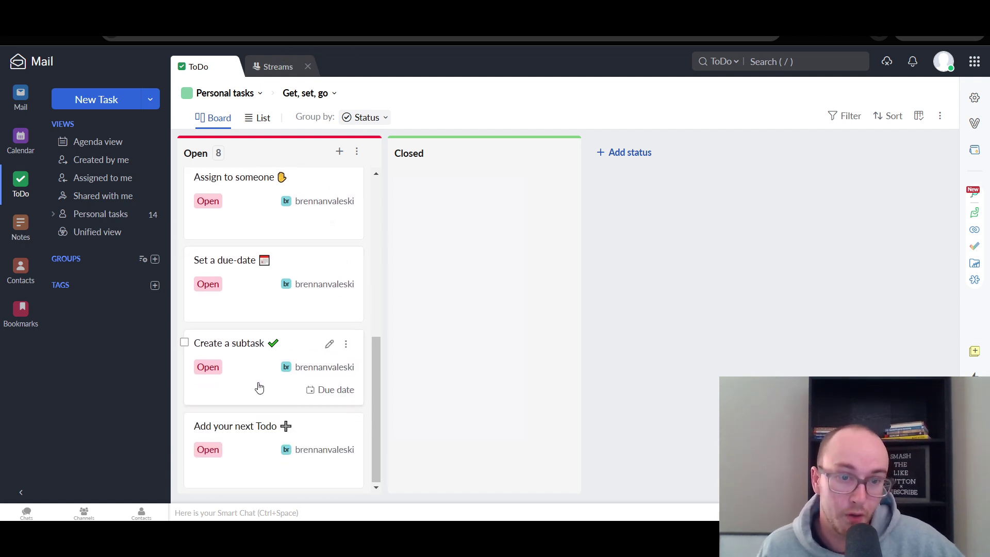
scroll(259, 387, "up", 6)
left_click_drag(260, 280, 299, 249)
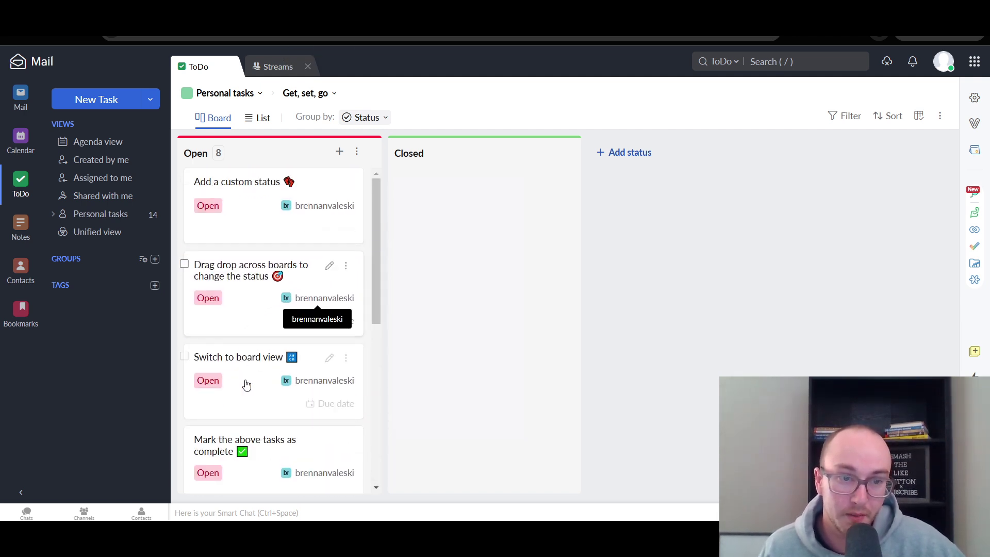
left_click_drag(252, 391, 458, 206)
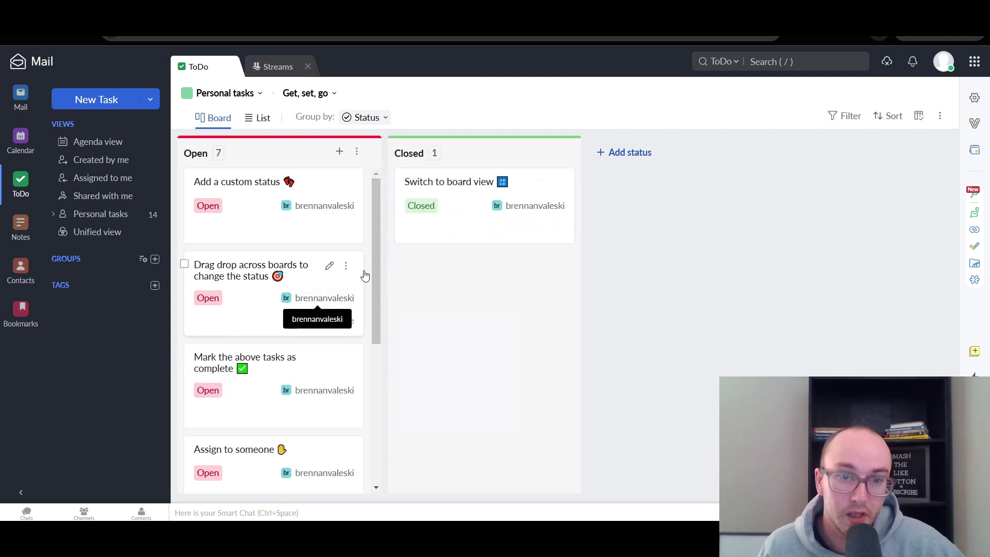
left_click_drag(290, 308, 512, 330)
- Add a teal 'review' status column and move Mark the above tasks as complete into it
left_click(644, 153)
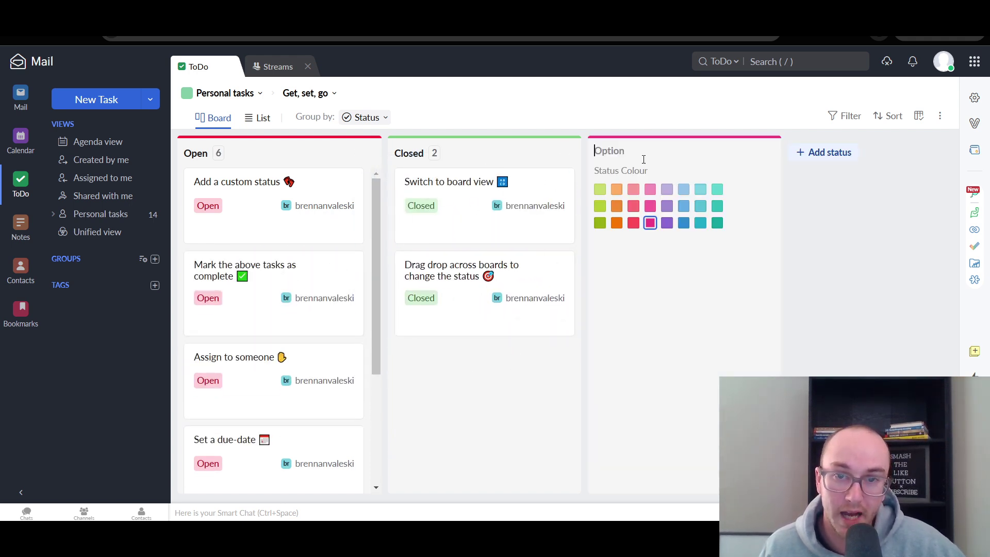
left_click(717, 208)
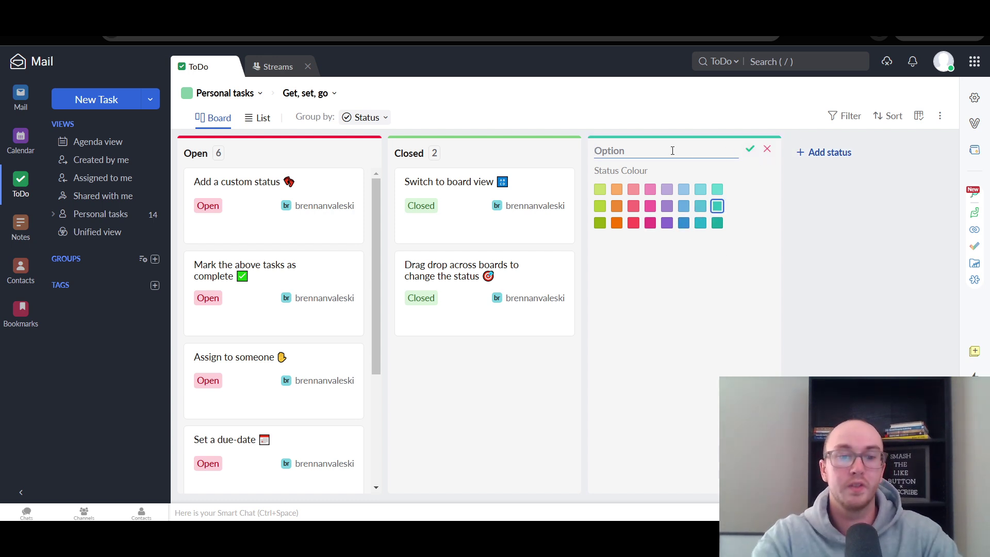
type("review")
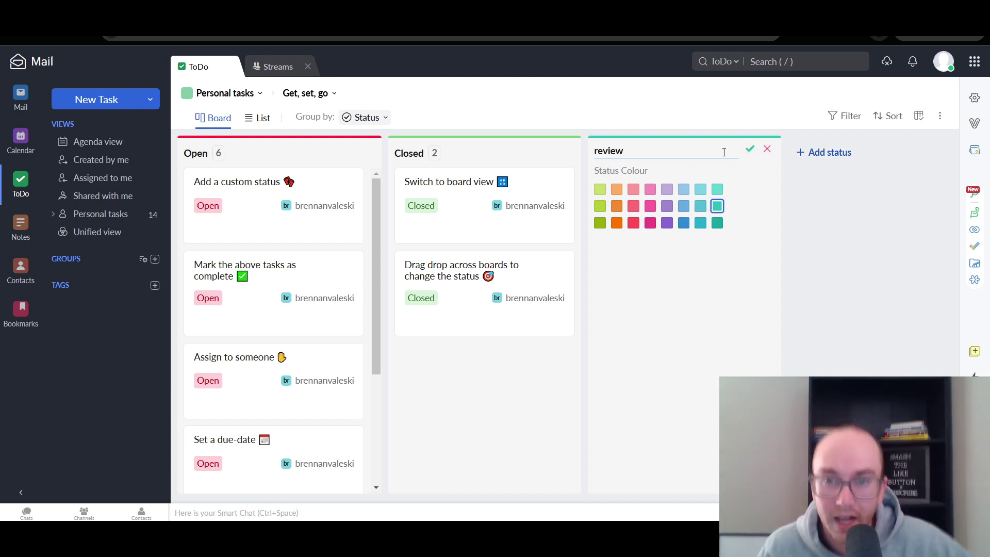
left_click(749, 150)
left_click_drag(340, 308, 715, 278)
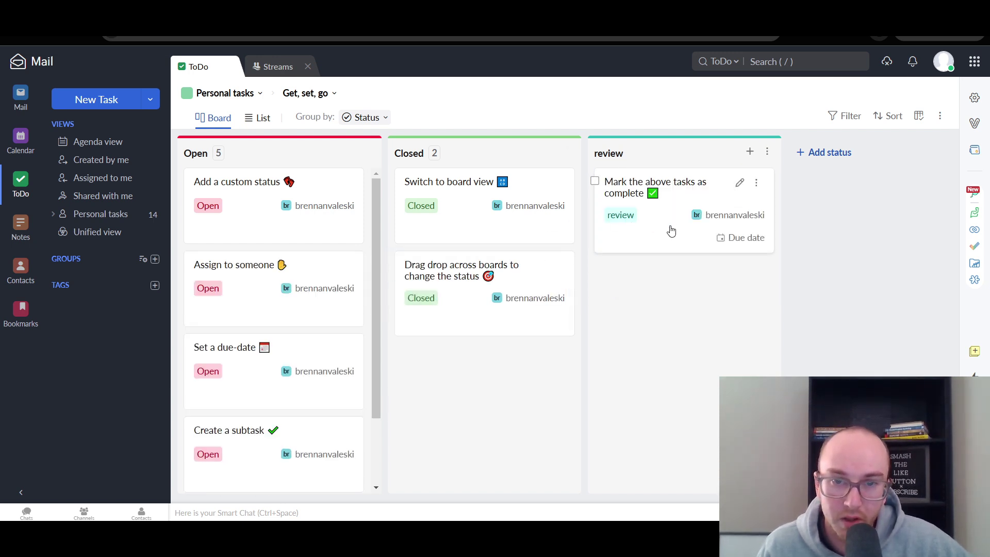
left_click_drag(671, 231, 706, 238)
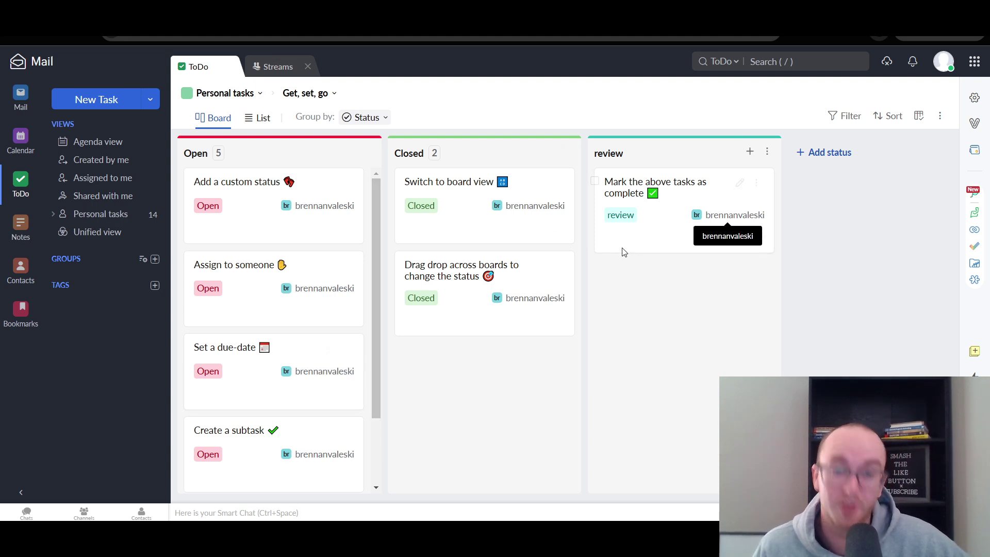
scroll(378, 321, "down", 2)
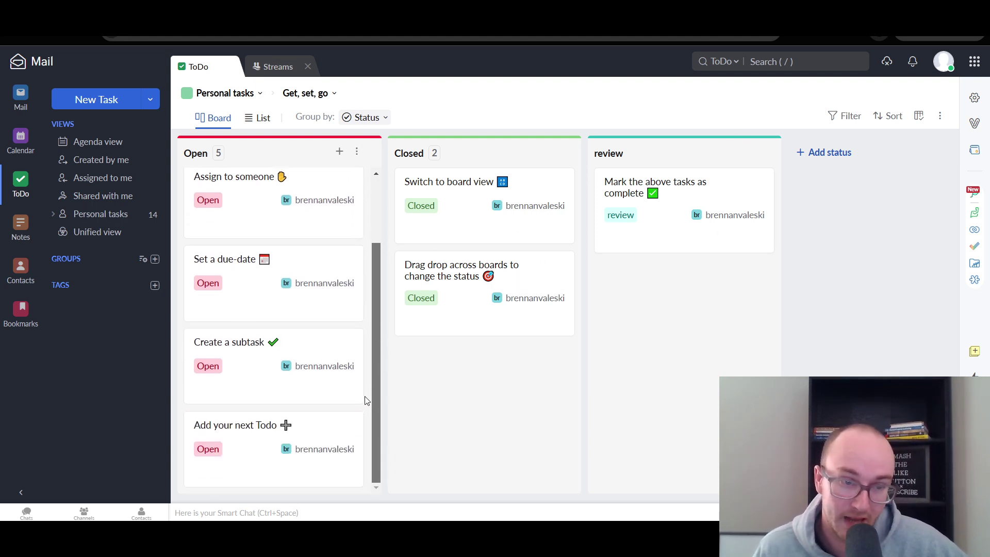
scroll(269, 412, "up", 2)
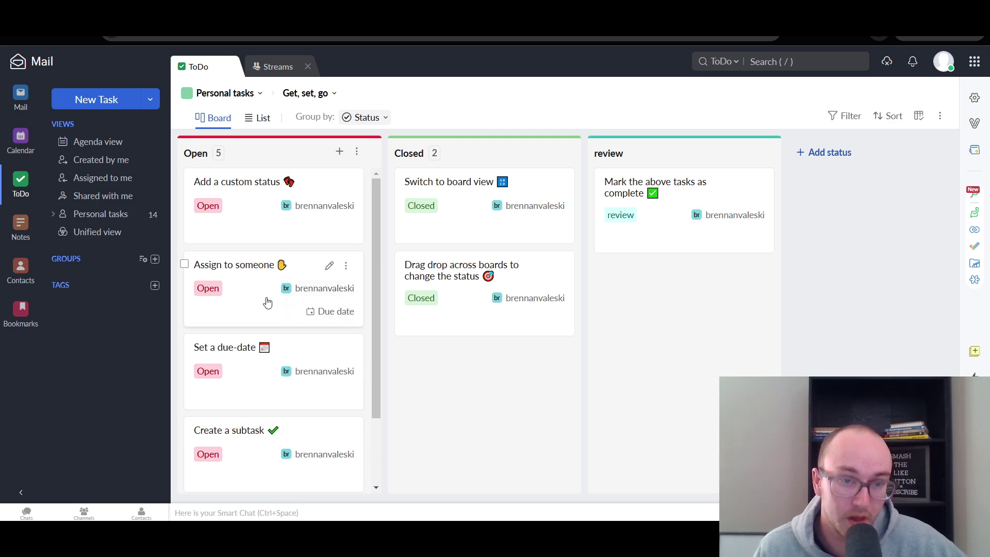
left_click(452, 303)
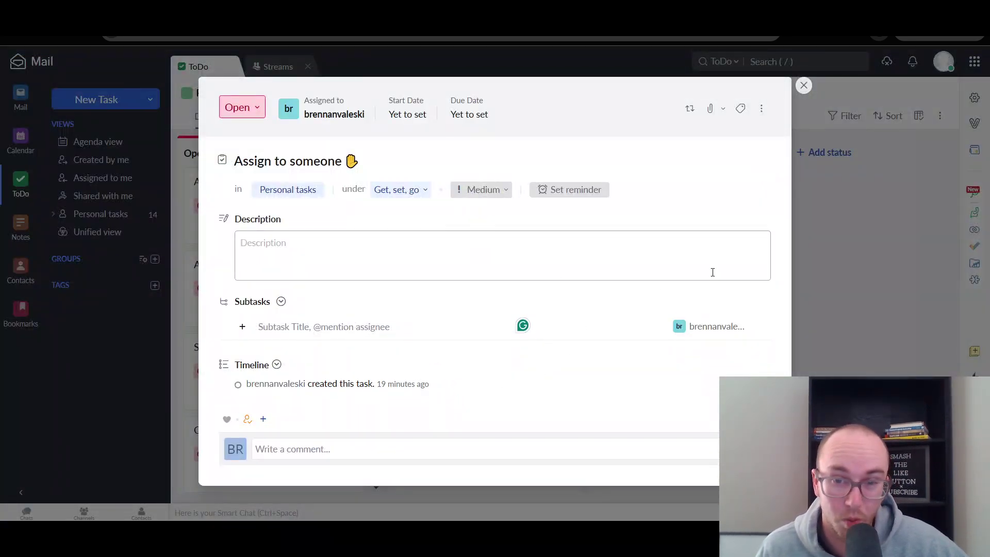
left_click(385, 327)
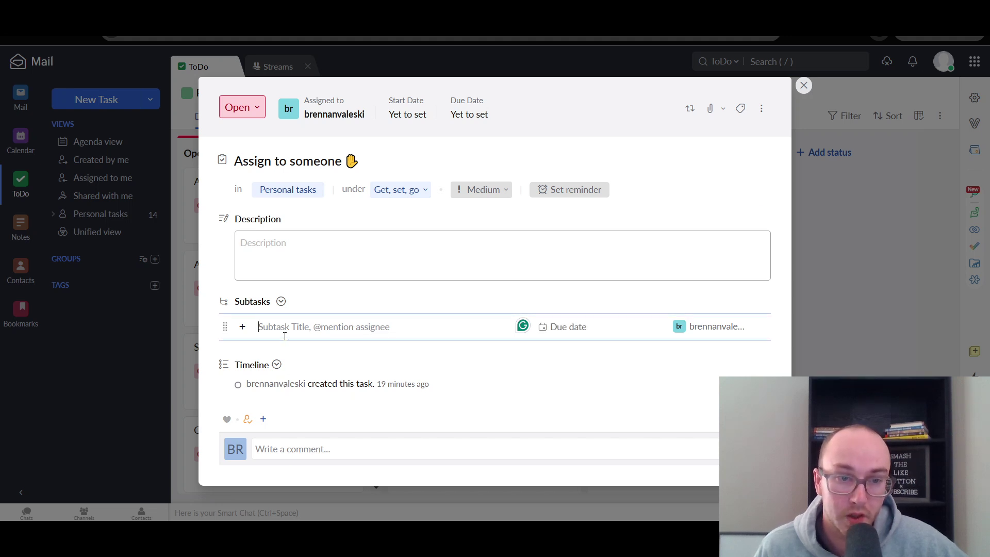
left_click(243, 328)
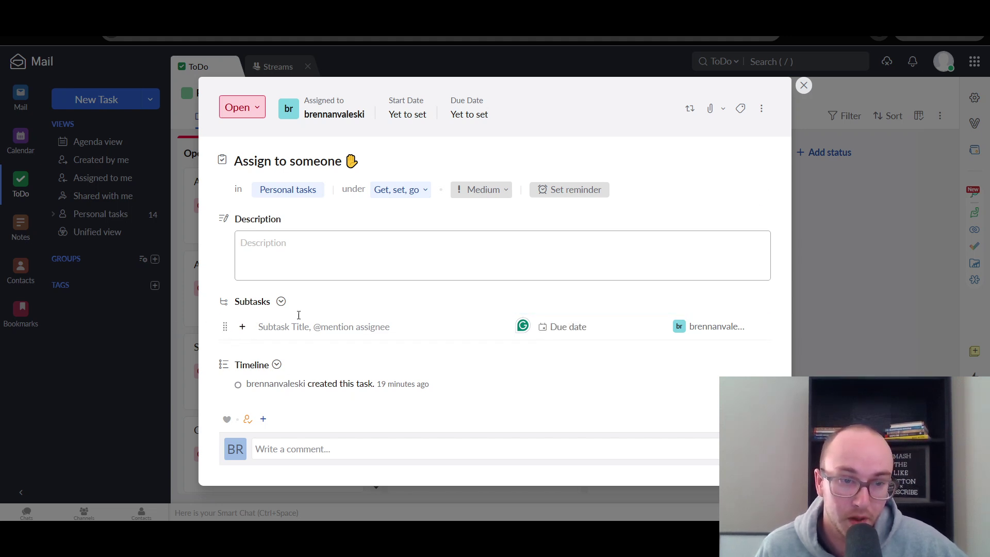
left_click(281, 302)
left_click(281, 302)
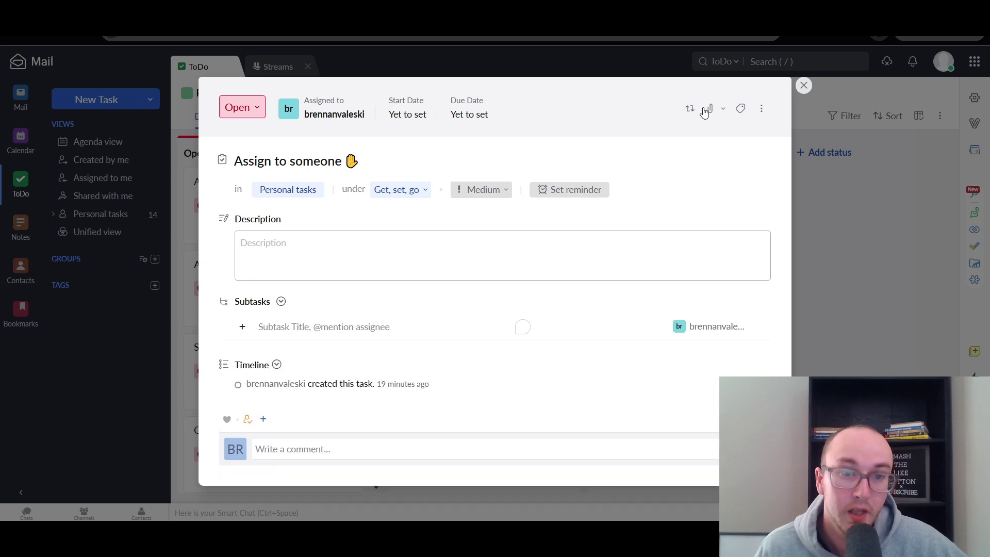
left_click(803, 85)
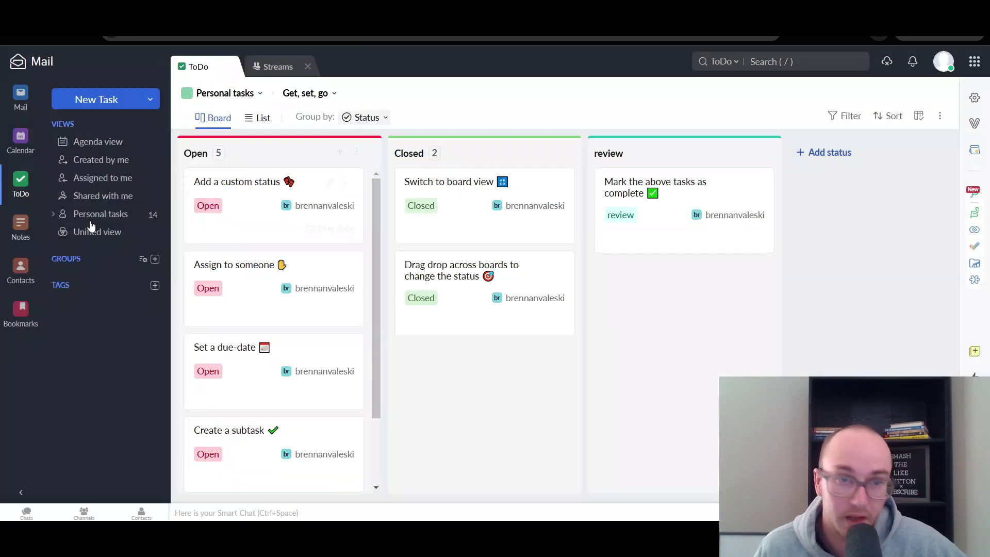
- In Notes, add a new note with random filler body text to My personal notes
left_click(21, 226)
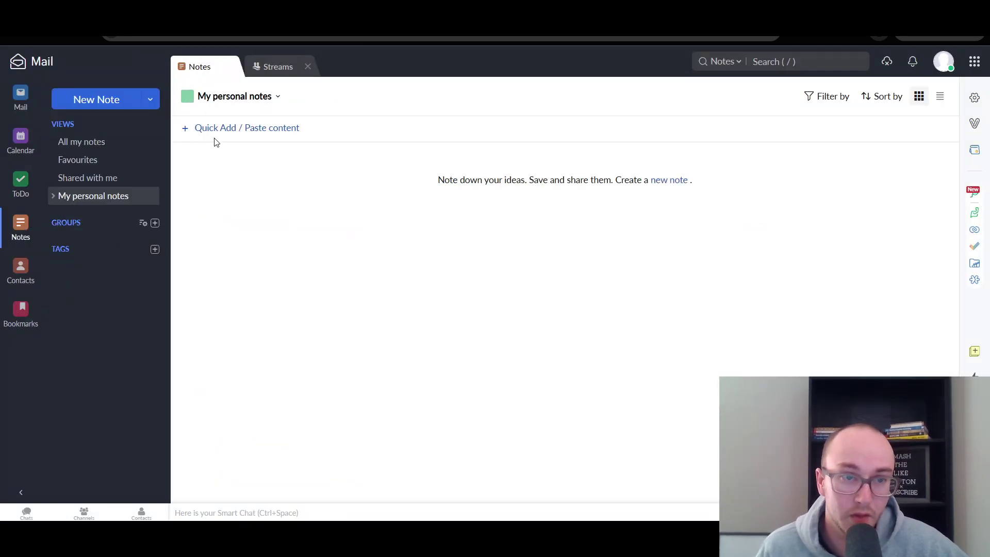
left_click(659, 179)
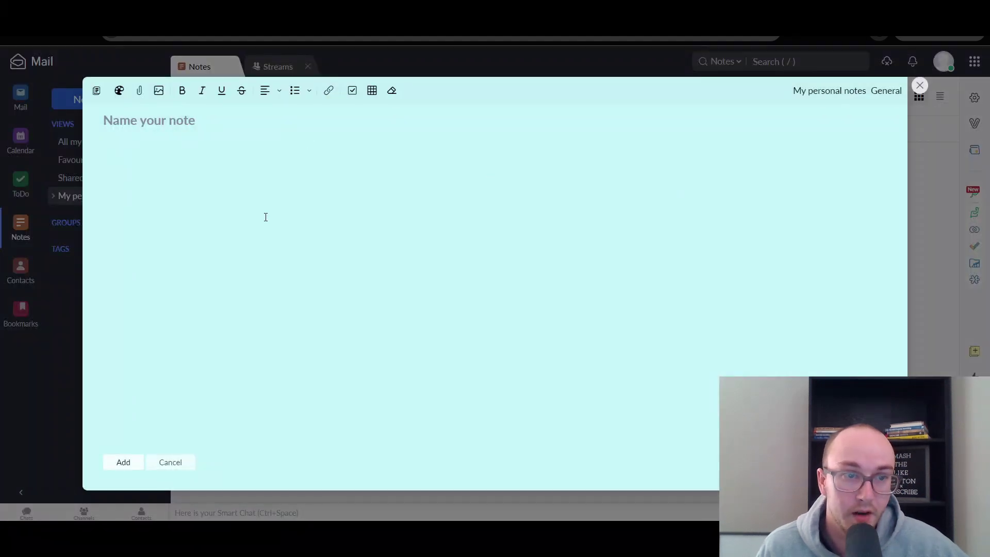
type("vnjdskbjdfbfshbfsdhjbfhsbsfhdkbfsjfbshjbdfhsbjfsd")
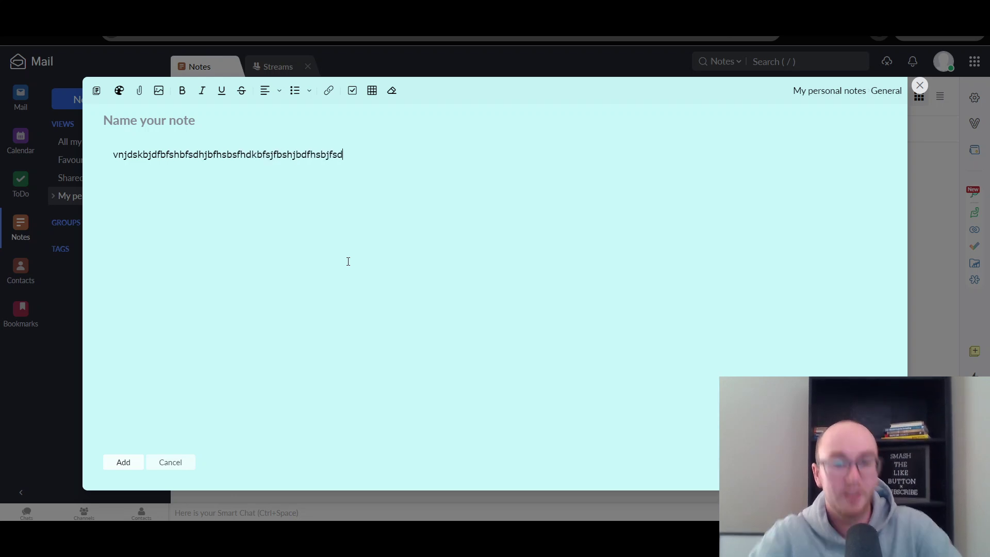
left_click(124, 465)
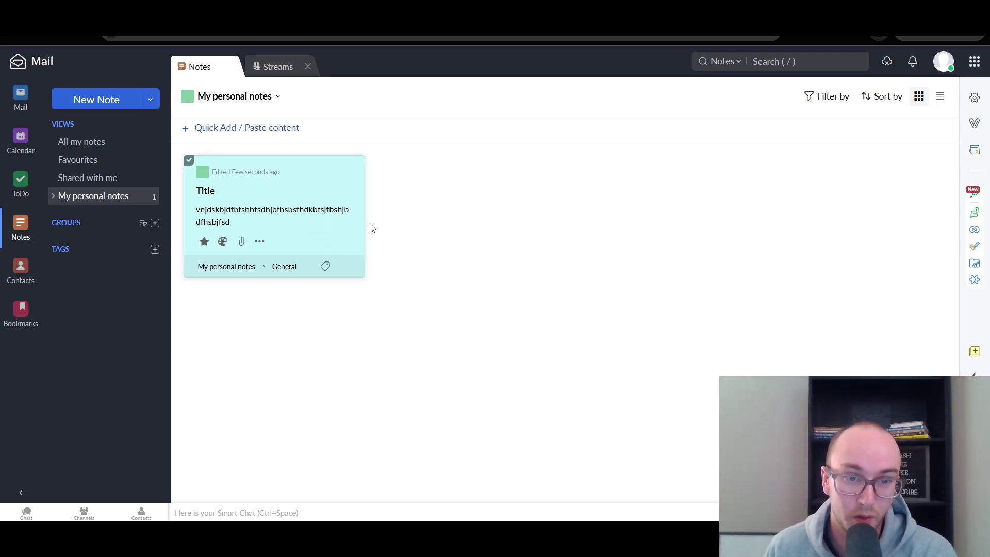
- Open the new teal note, select its body text, then restore and close the editor
left_click(302, 213)
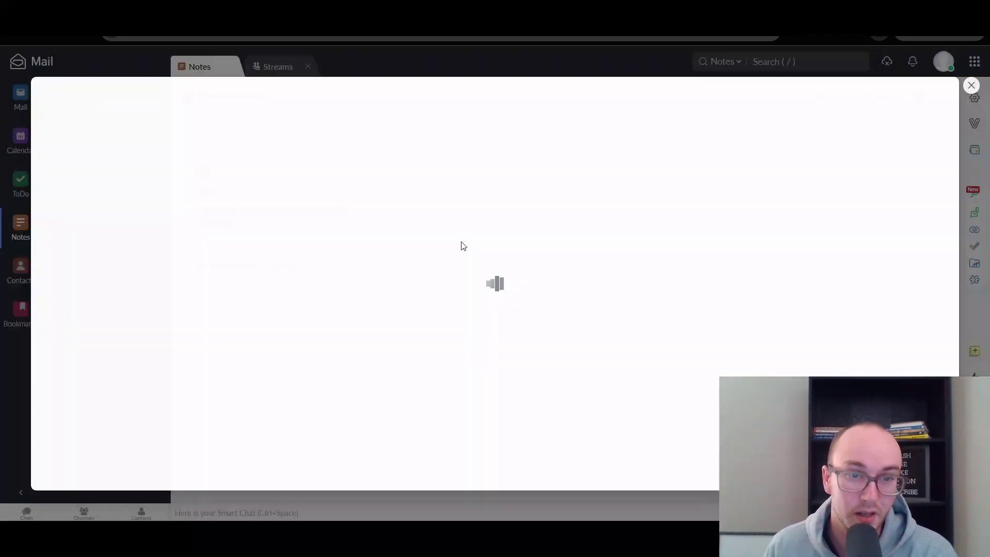
left_click_drag(292, 172, 46, 149)
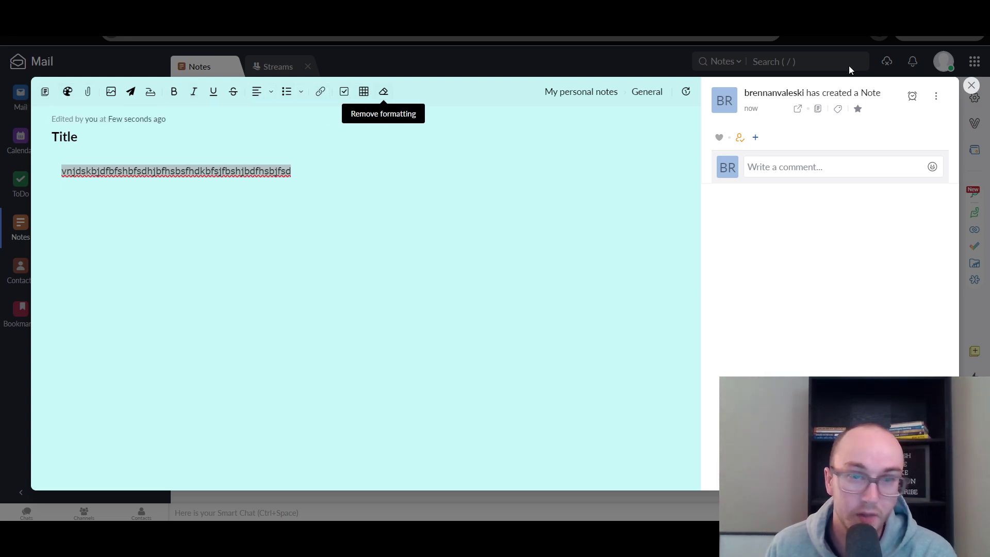
left_click(971, 85)
key("Escape")
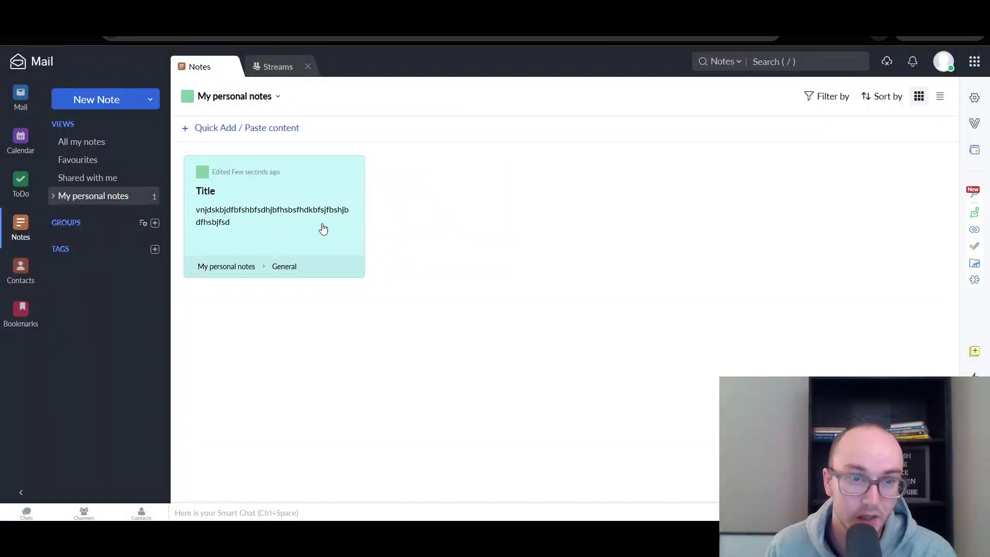
- Add a quick note reading 'test', then view its notebook choices without changing them
left_click(216, 128)
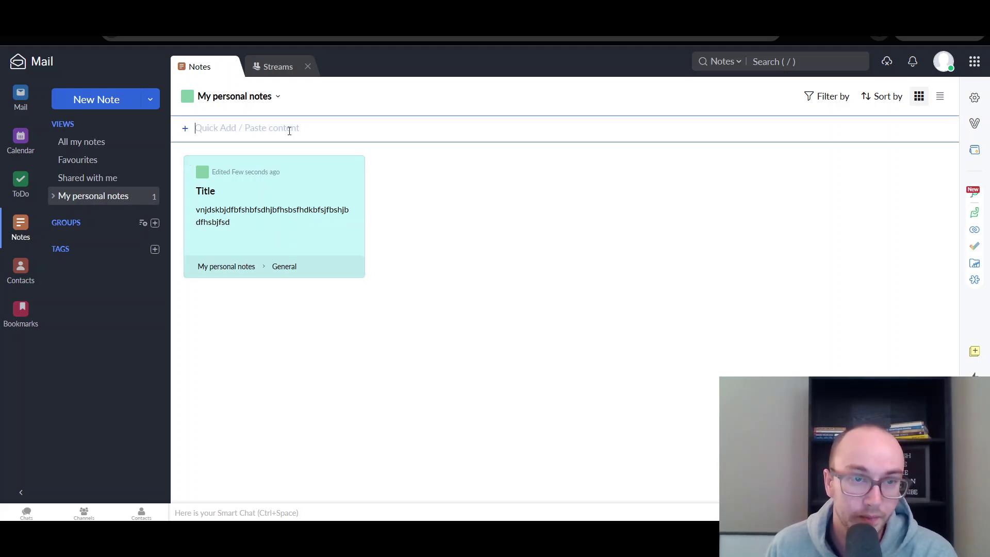
type("test")
key("Return")
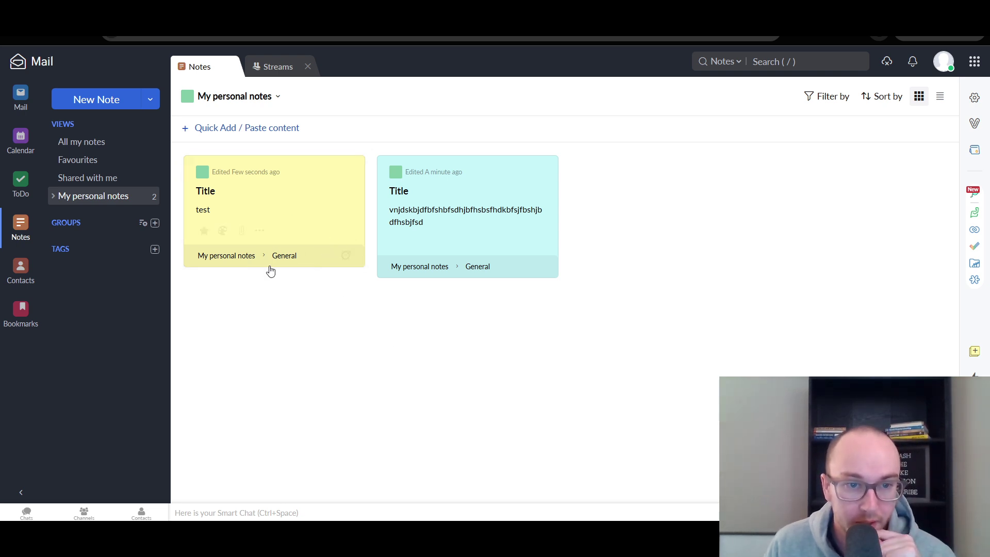
left_click(285, 256)
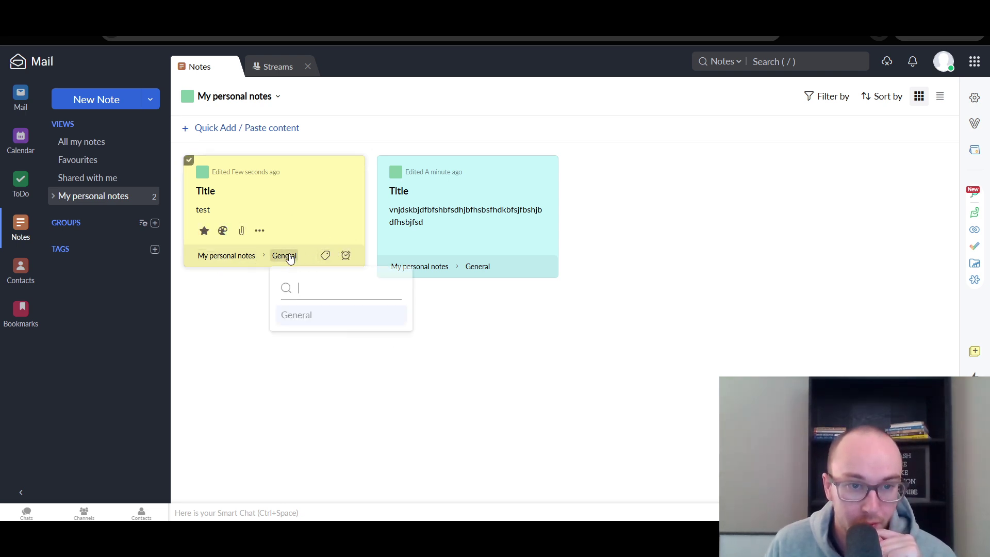
left_click(229, 256)
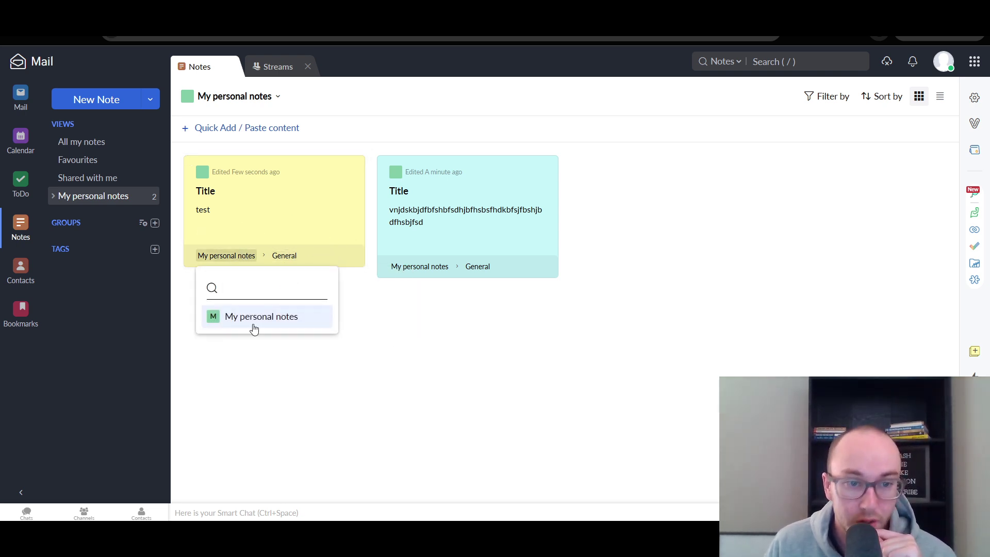
left_click(385, 317)
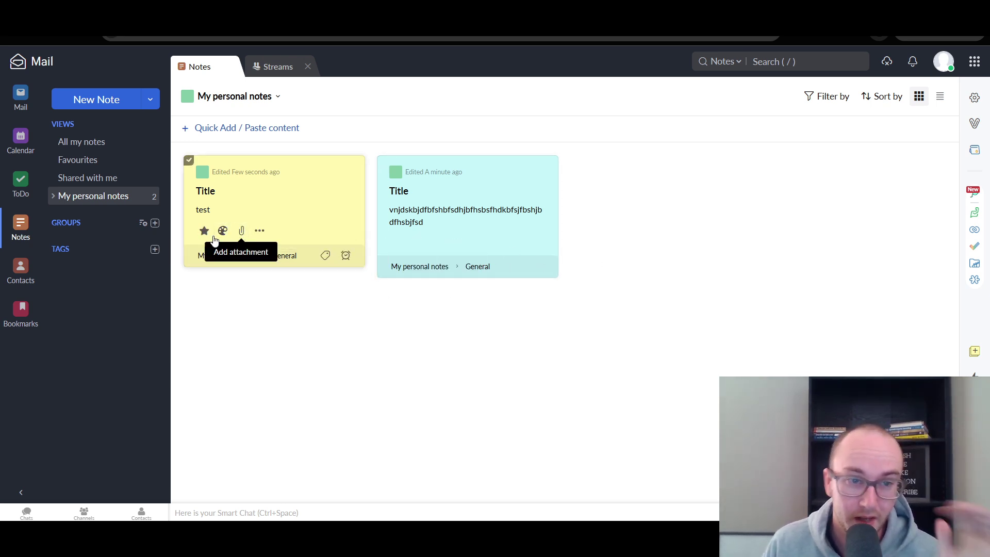
- In Contacts, open the full New Contact form and scroll through its fields
left_click(21, 269)
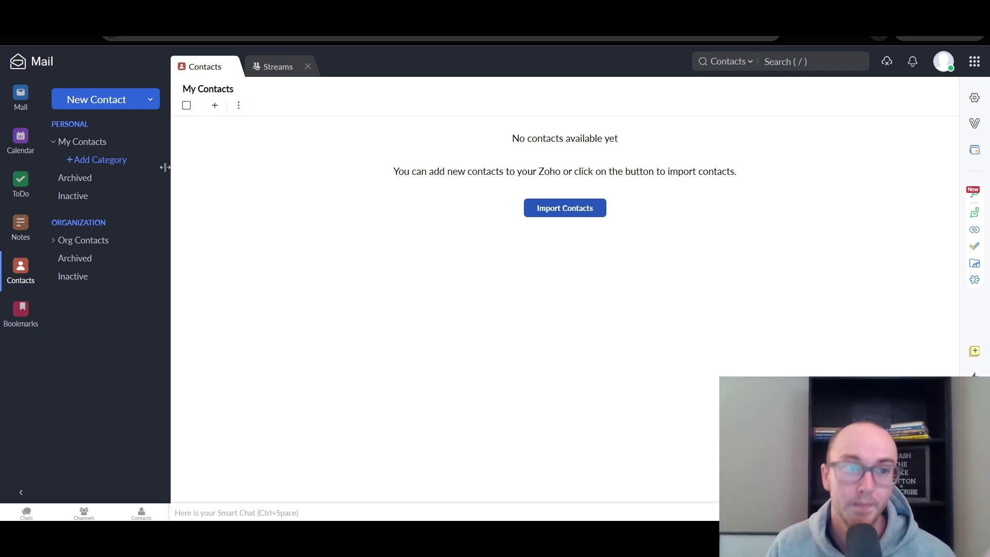
left_click(145, 107)
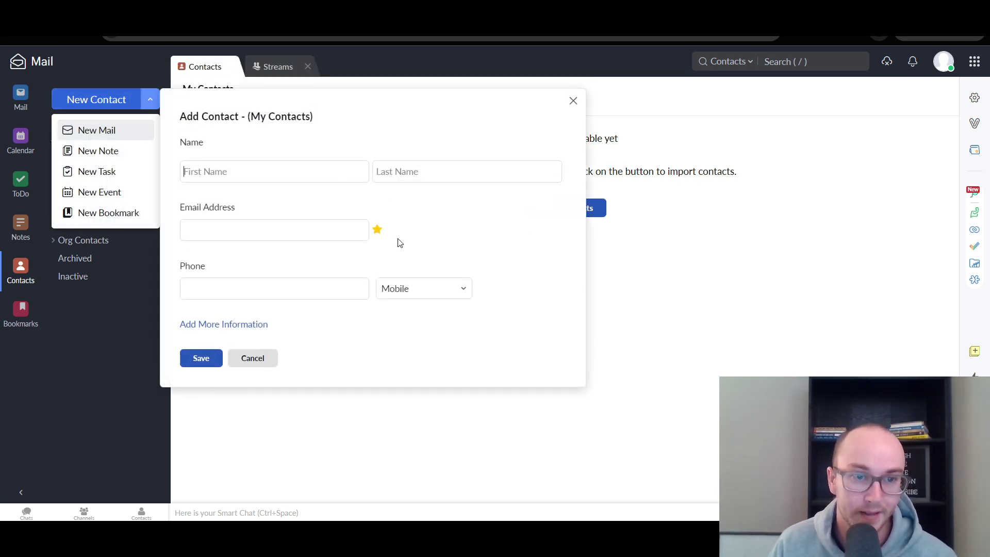
left_click(216, 325)
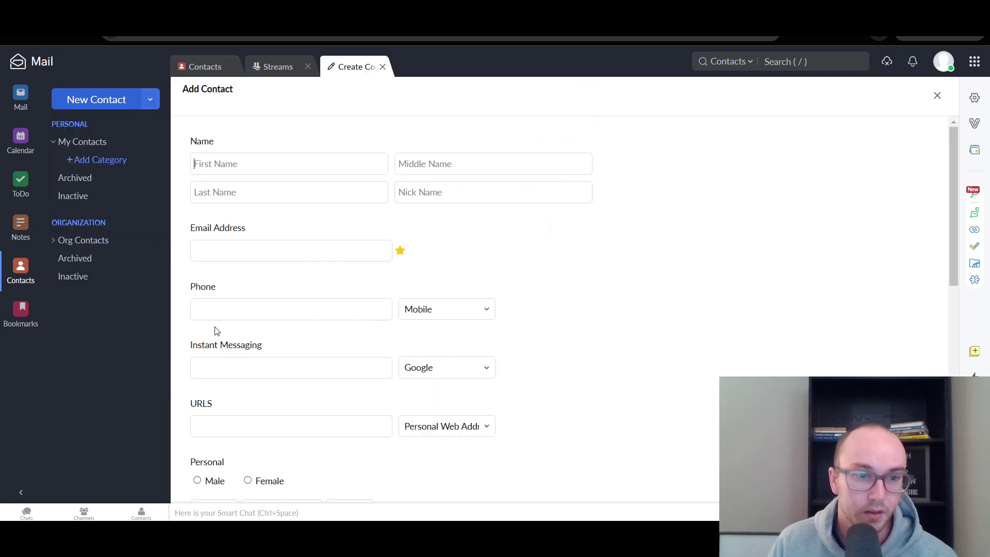
scroll(629, 323, "down", 6)
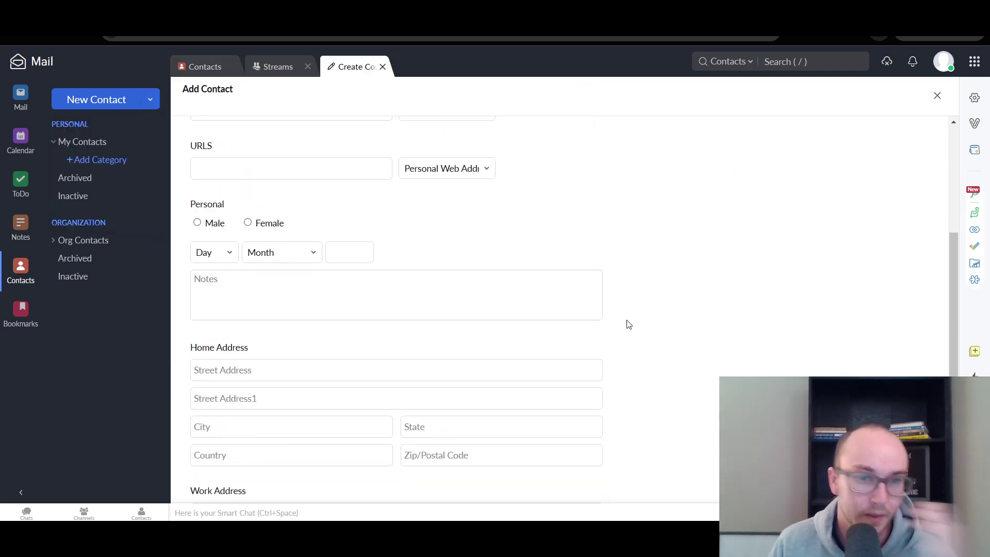
scroll(630, 324, "down", 3)
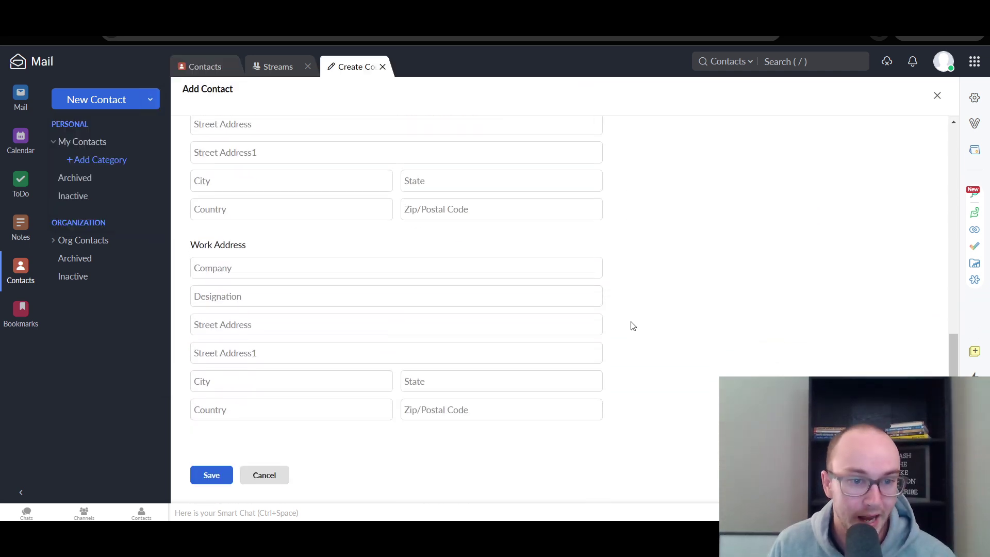
scroll(631, 326, "up", 6)
scroll(633, 328, "up", 4)
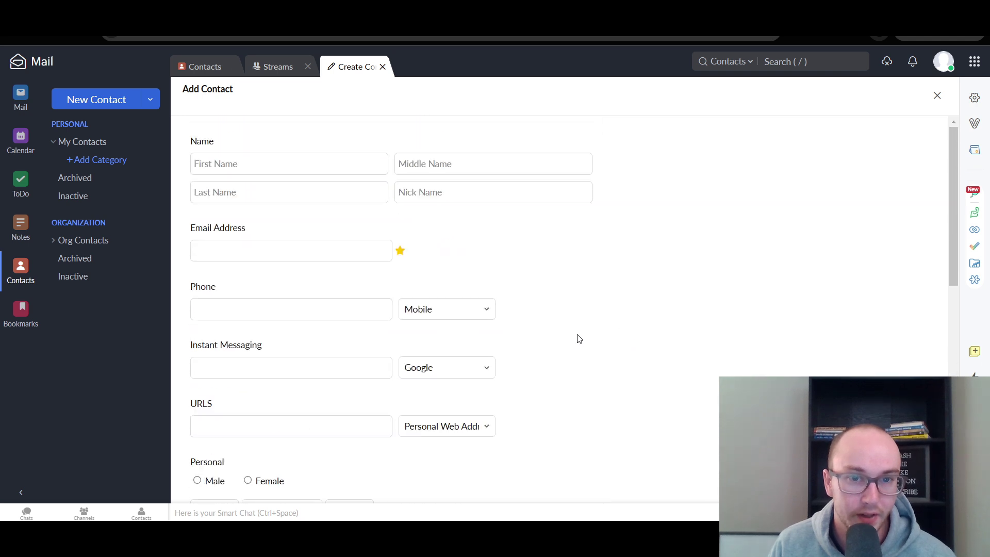
- Check the instant messaging service and web address type options, leaving both unchanged
left_click(463, 376)
left_click(488, 366)
left_click(481, 426)
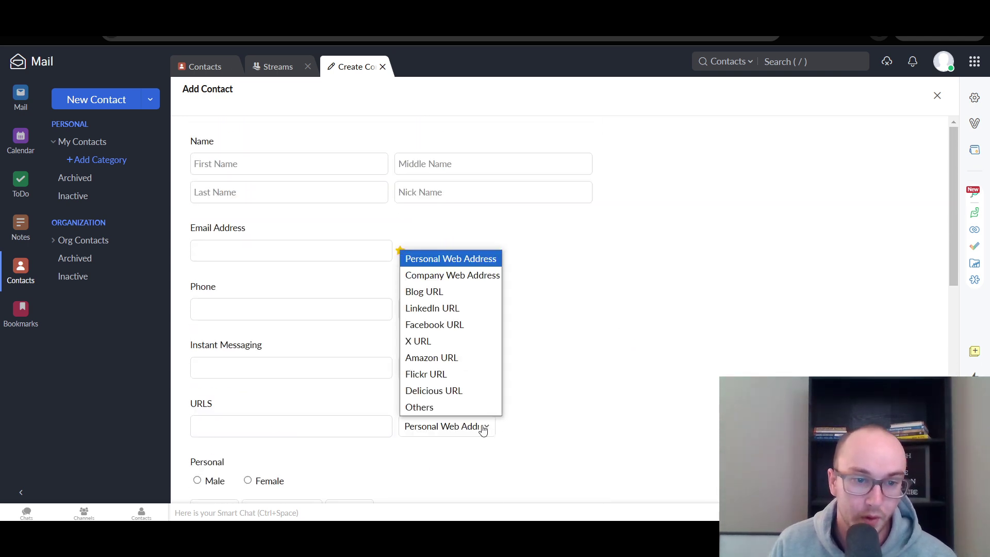
left_click(533, 426)
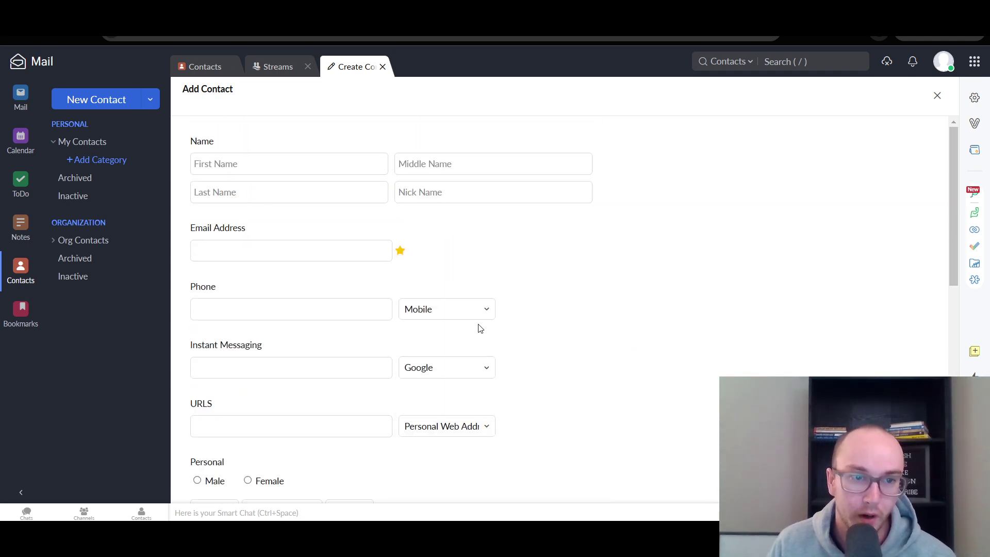
scroll(479, 327, "down", 10)
scroll(480, 325, "up", 10)
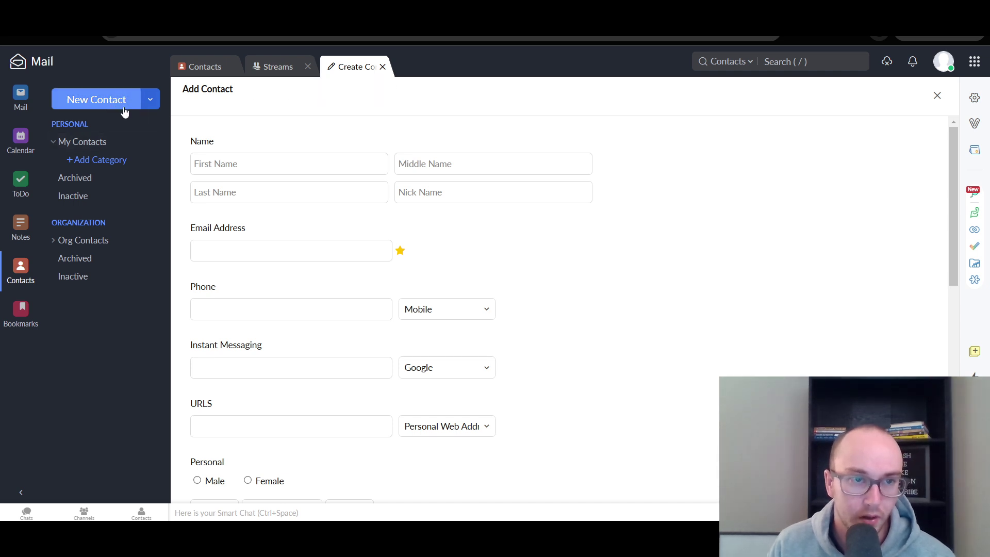
- Close the full contact form unsaved, cancel the quick add-contact form, and dismiss the new-item list
left_click(149, 102)
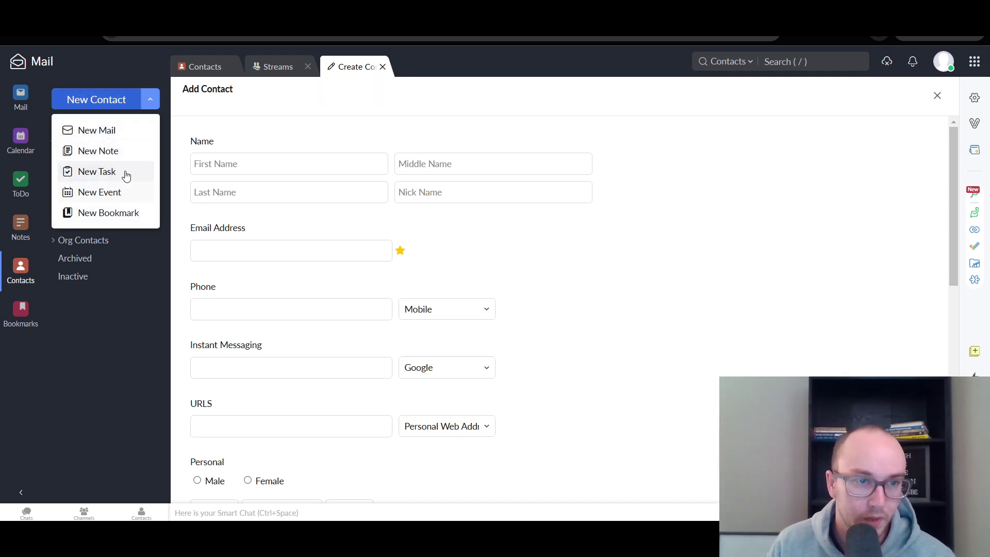
left_click(382, 67)
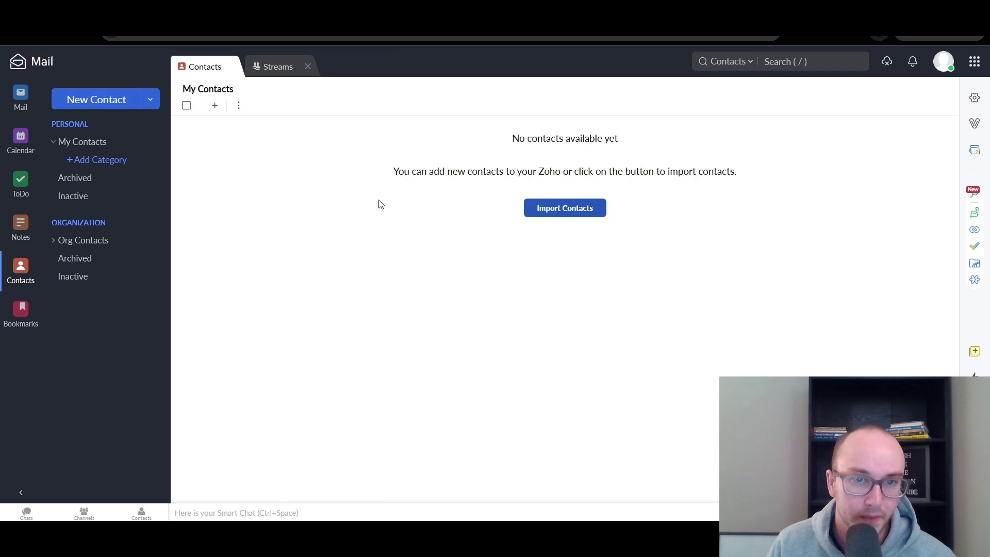
left_click(131, 106)
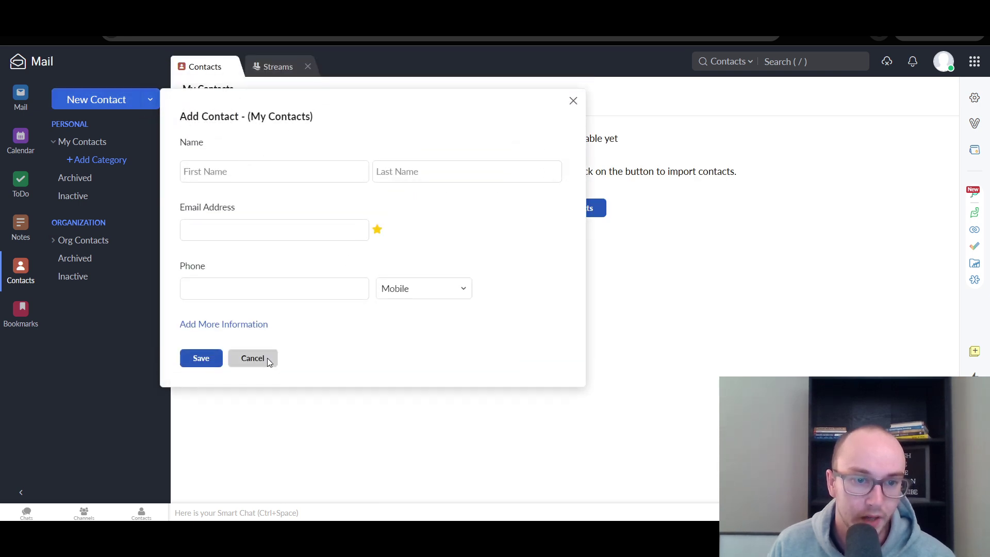
left_click(253, 358)
left_click(150, 99)
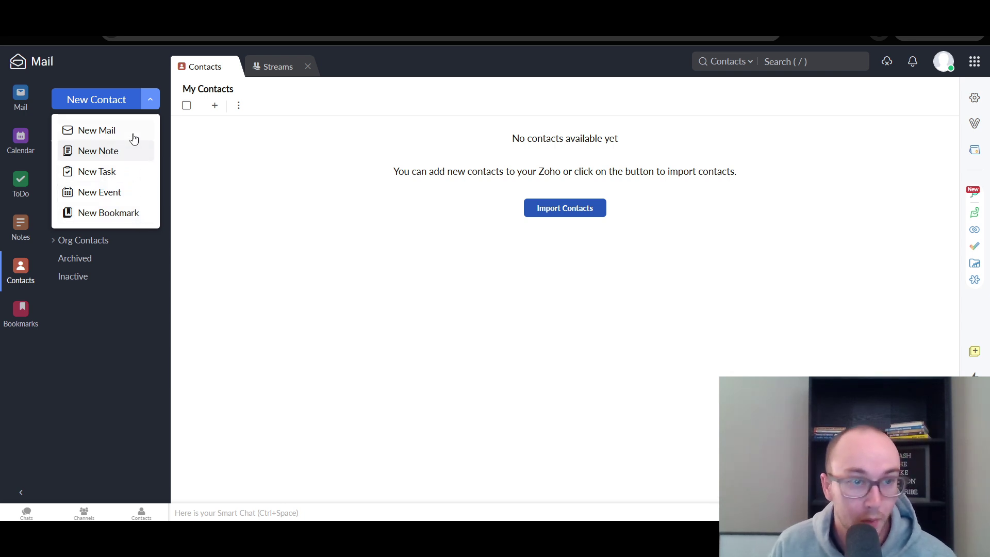
left_click(228, 183)
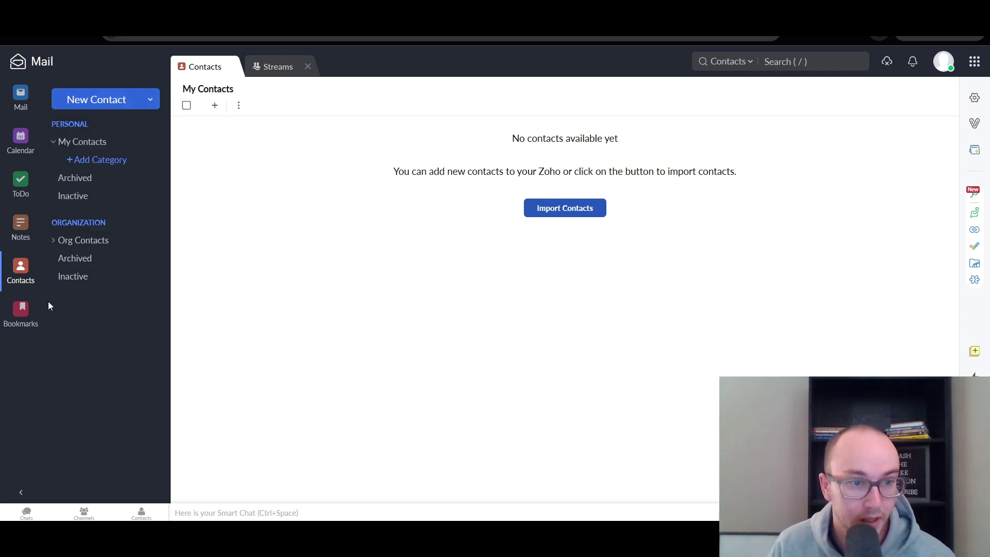
- Browse All Bookmarks, Shared with me, Favourites, Created by Me and General, then return to the Mail Inbox
left_click(22, 311)
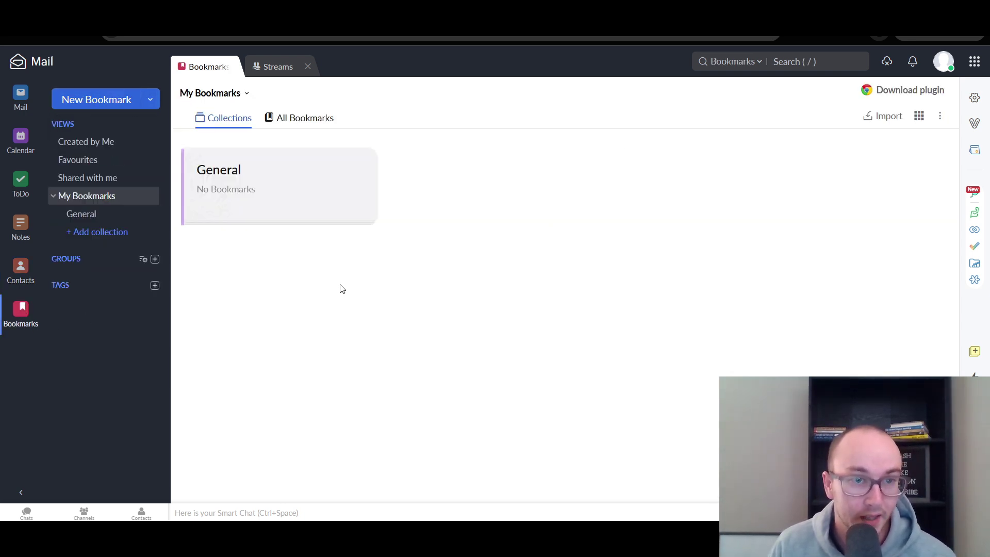
left_click(288, 118)
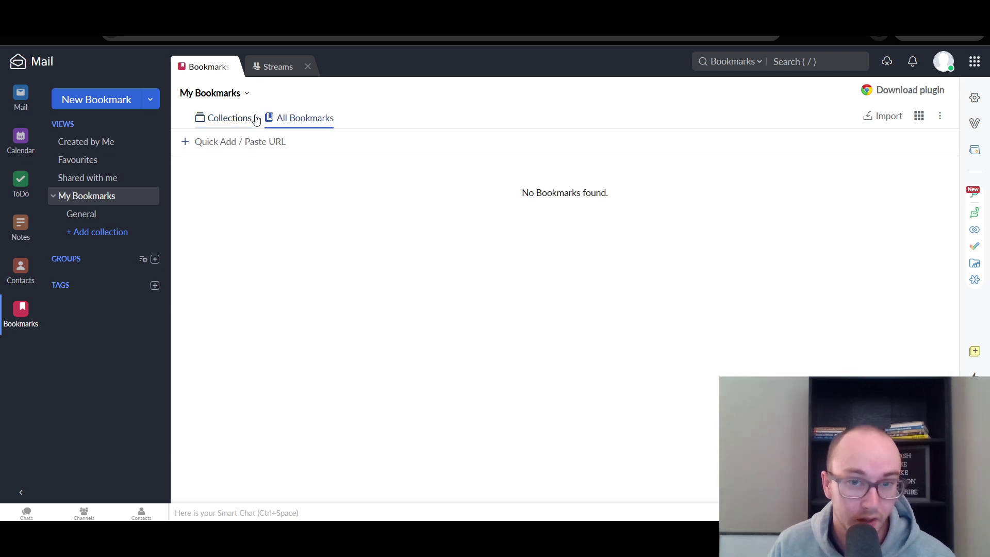
left_click(236, 125)
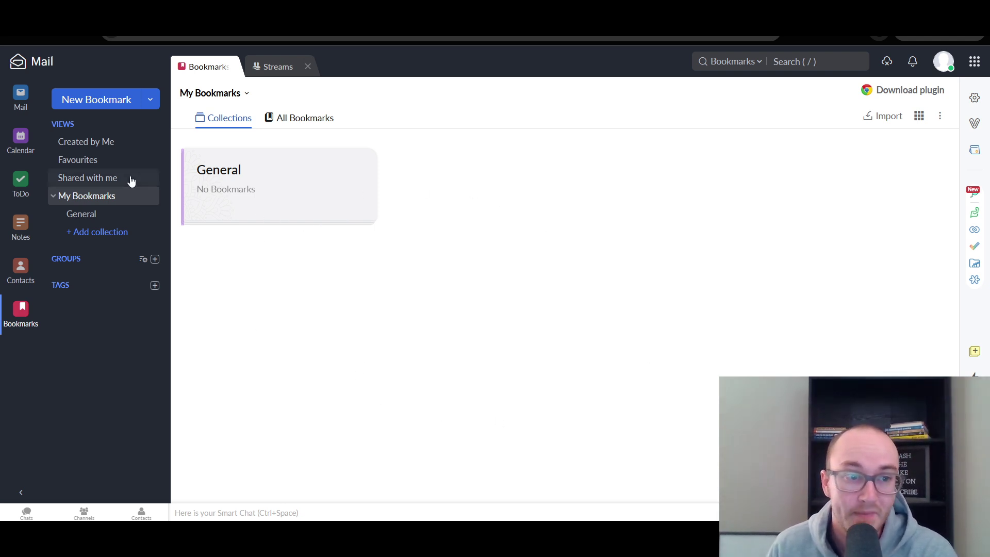
left_click(103, 178)
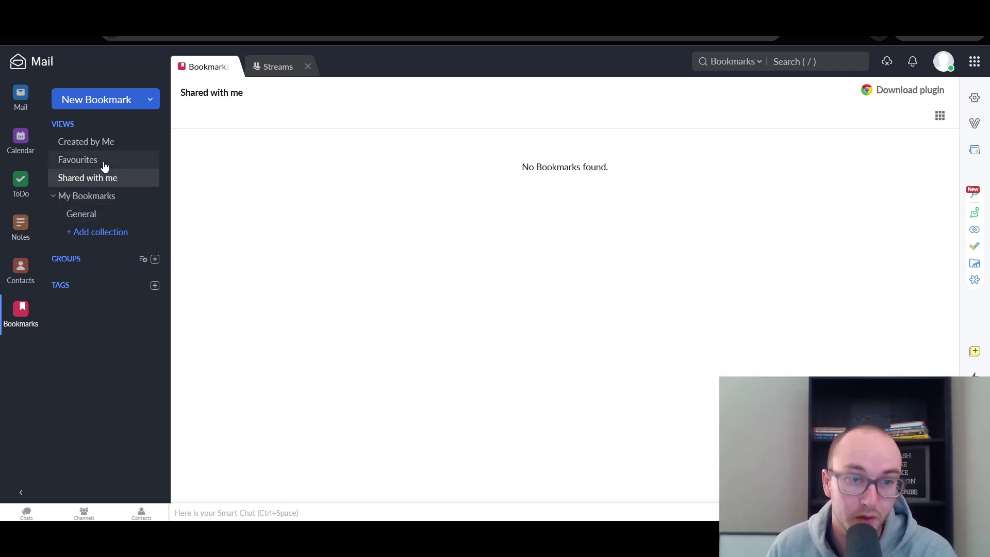
left_click(102, 161)
left_click(110, 145)
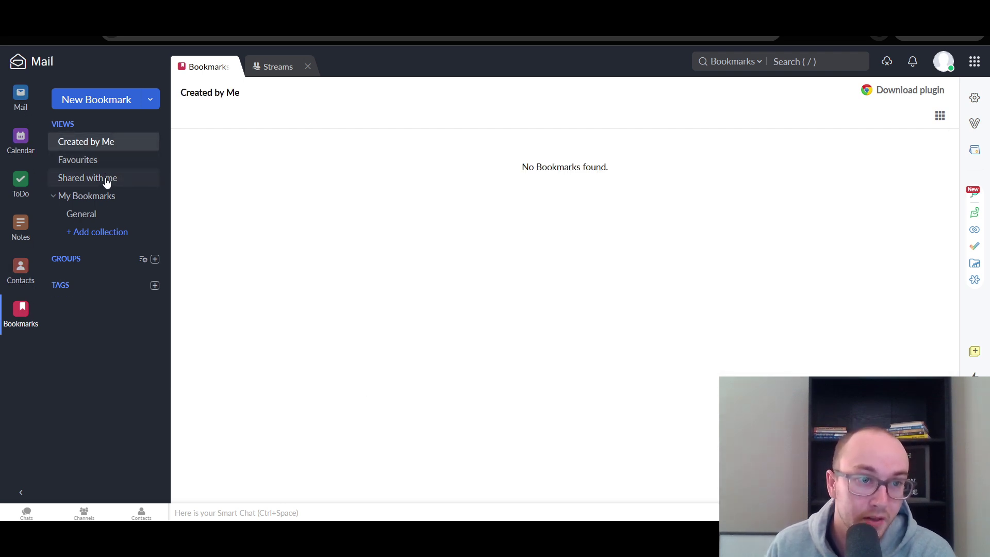
left_click(104, 213)
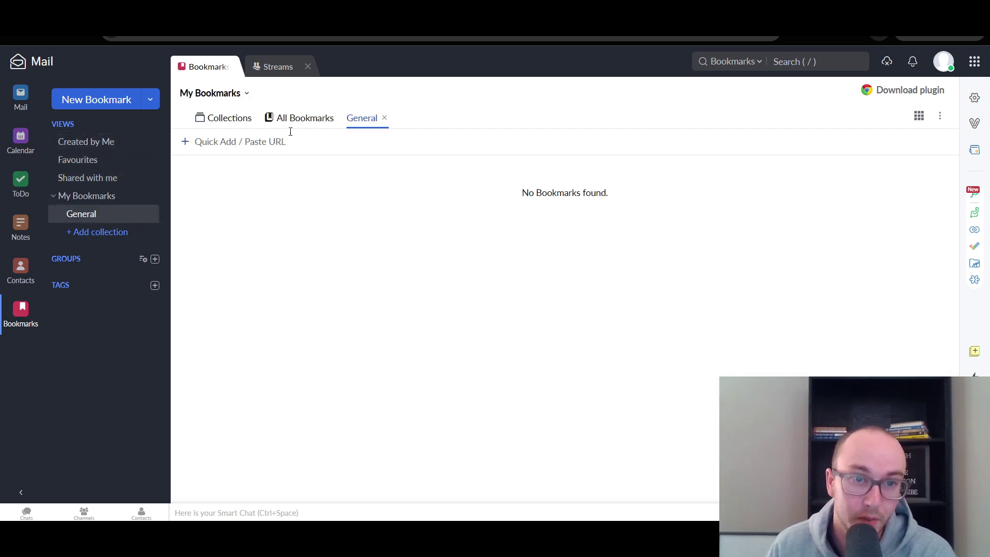
left_click(14, 109)
left_click(76, 208)
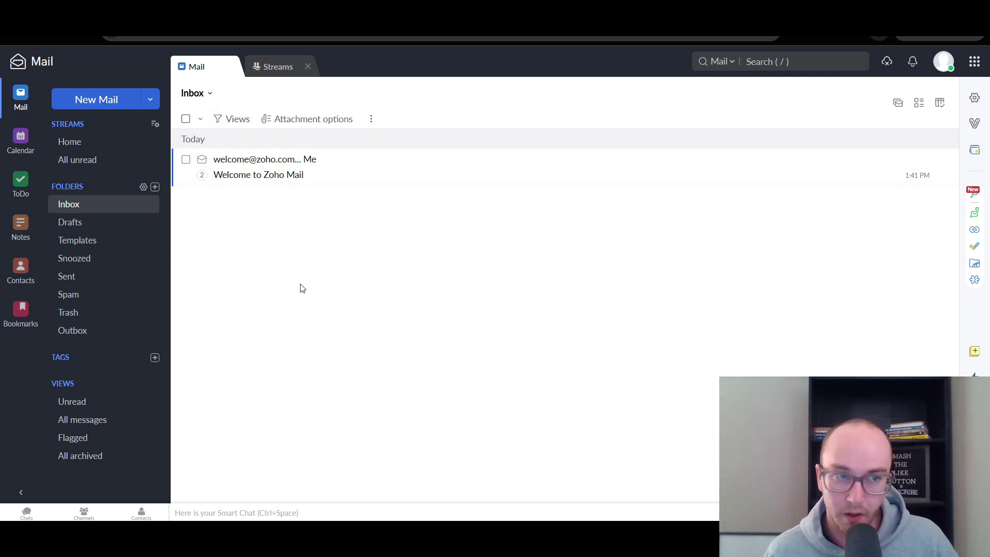
left_click(20, 183)
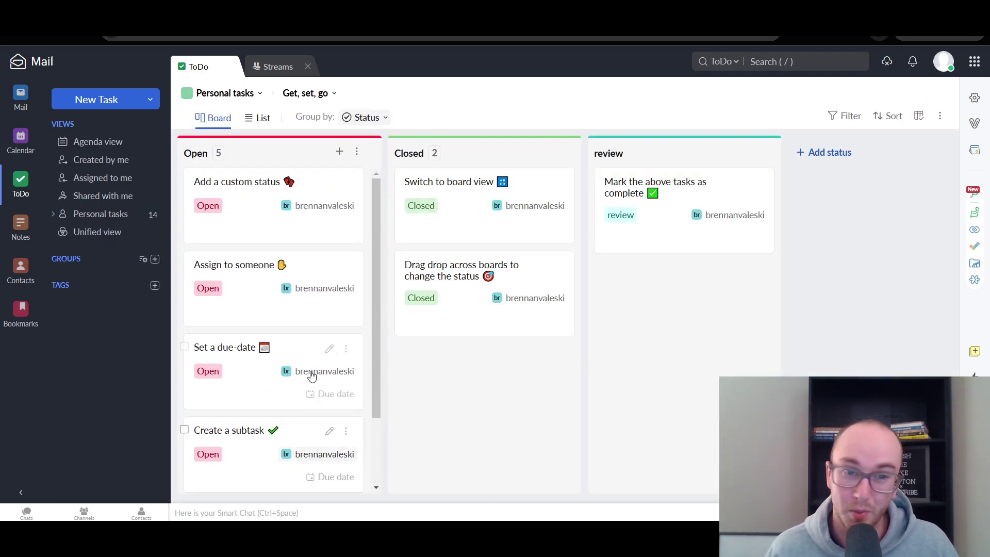
left_click(20, 100)
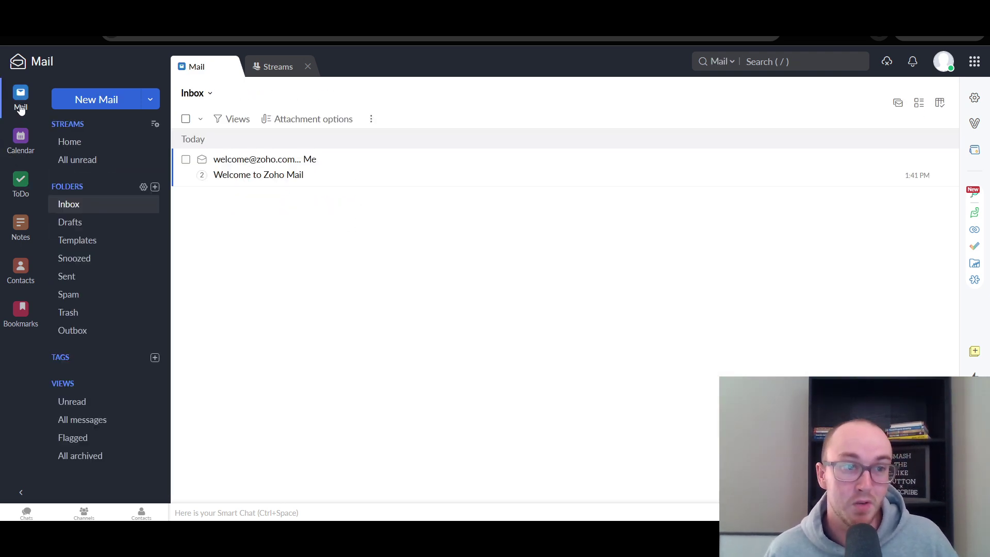
left_click(20, 140)
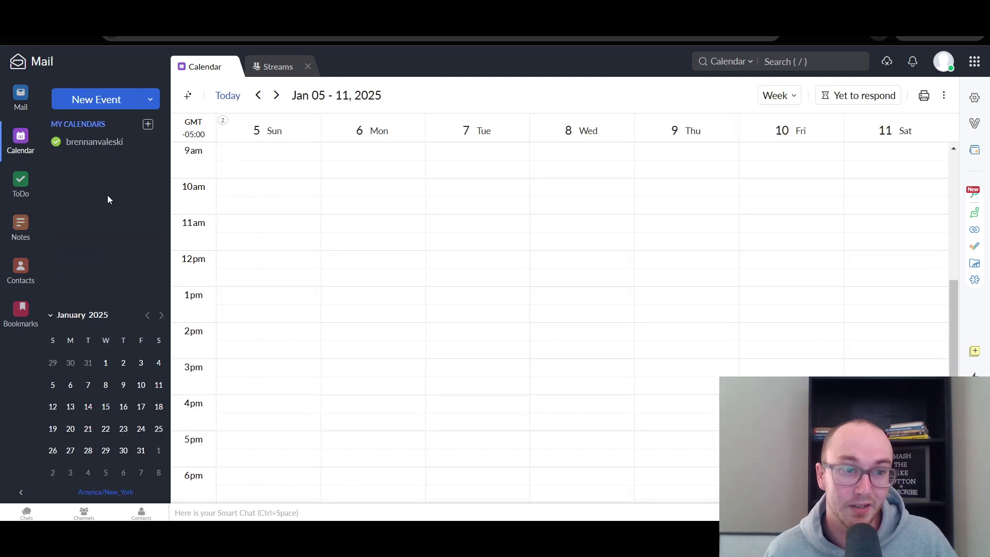
scroll(354, 433, "down", 1)
scroll(340, 405, "up", 7)
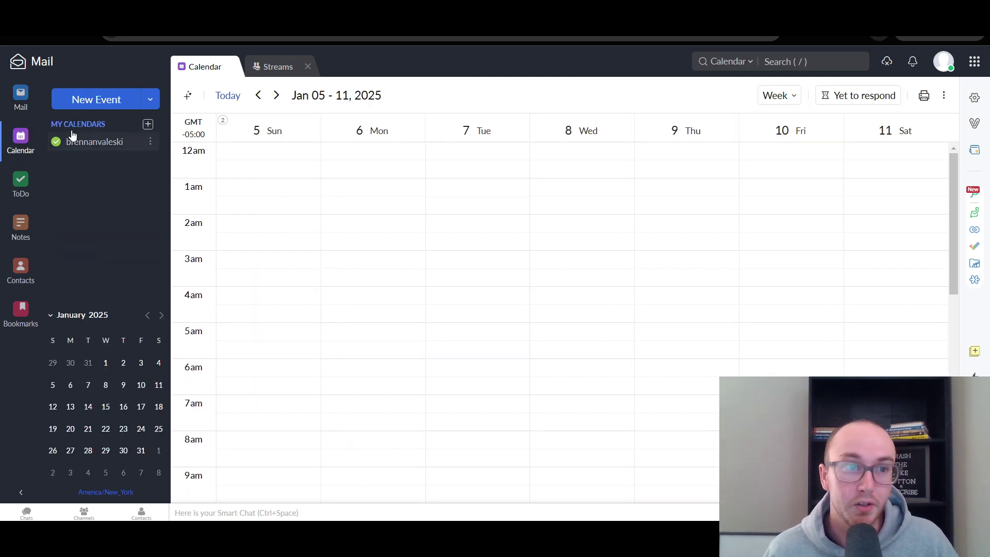
left_click(22, 101)
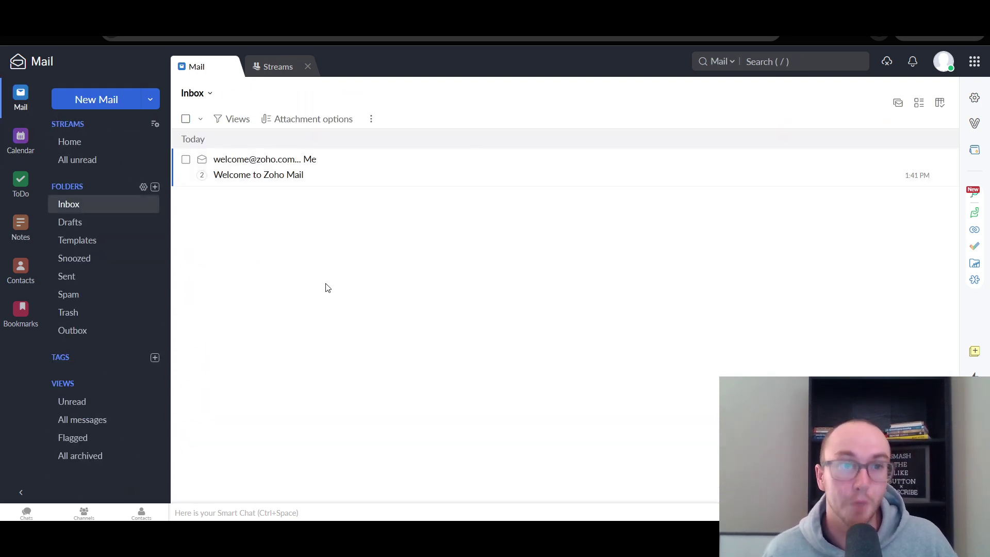